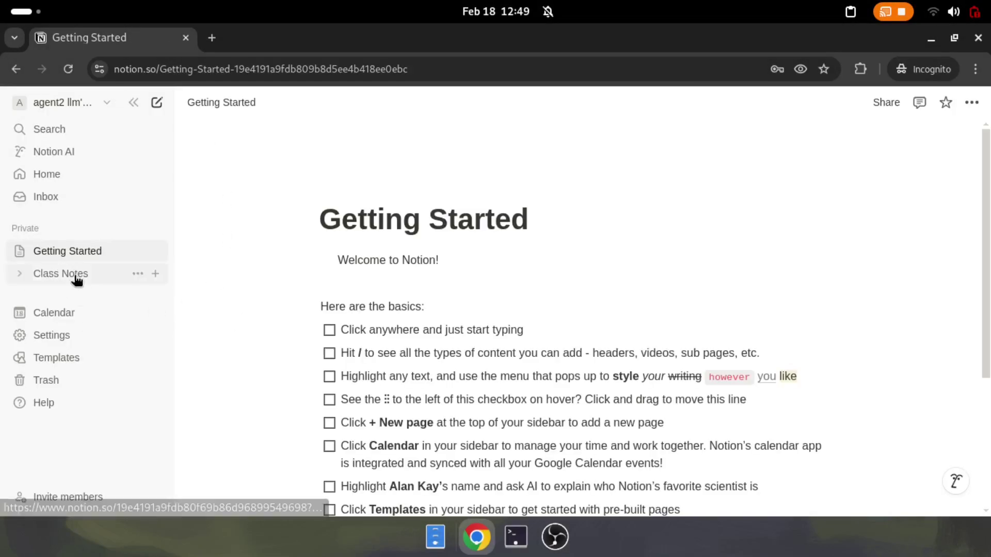
Step: Zoom in the browser page on the Getting Started page for easier reading
{"action": "key", "text": "ctrl+plus"}
{"action": "key", "text": "ctrl+plus"}
{"action": "key", "text": "ctrl+plus"}
Step: Dismiss the desktop promo card, open Class Notes and collapse the sidebar to show the lecture table
{"action": "left_click", "coordinate": [221, 404]}
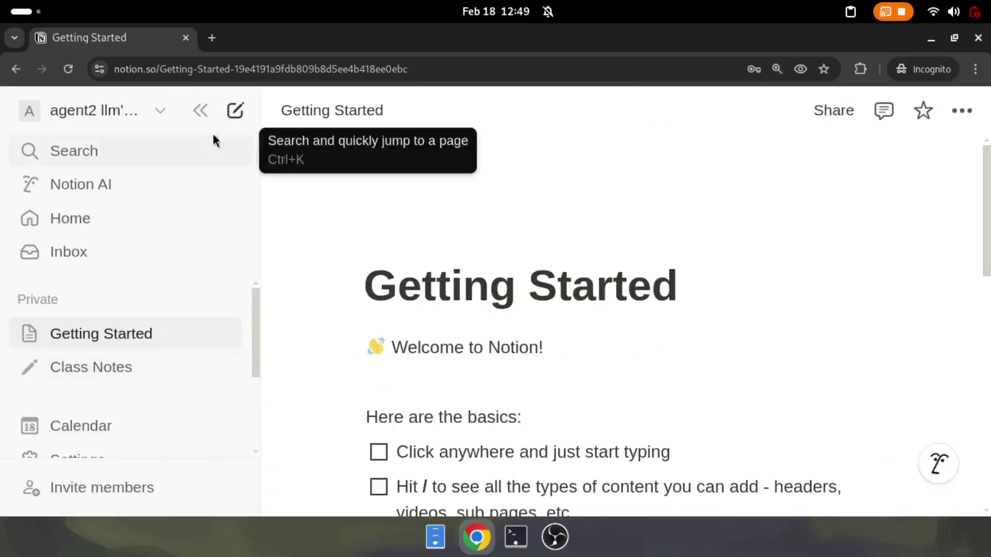
{"action": "left_click", "coordinate": [111, 373]}
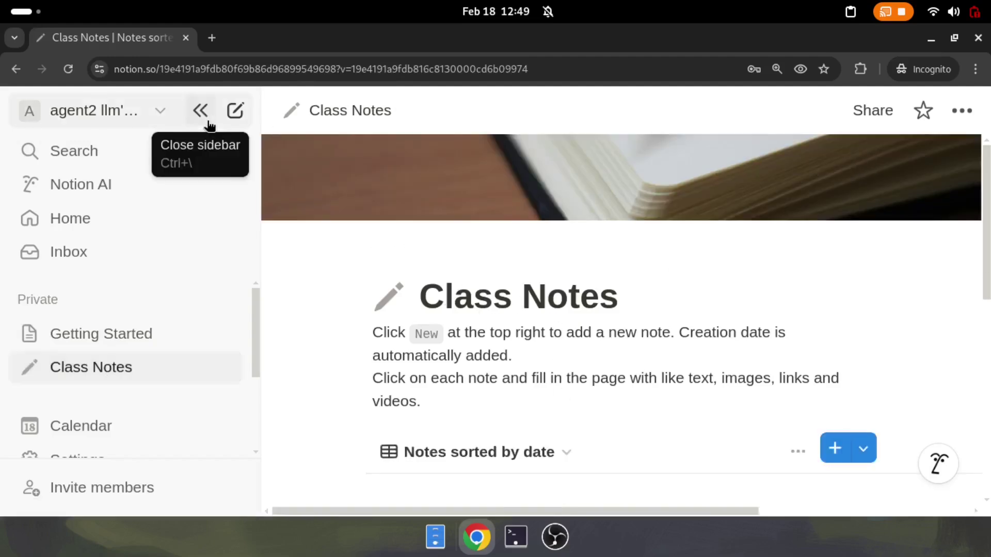
{"action": "left_click", "coordinate": [199, 106]}
{"action": "scroll", "coordinate": [459, 249], "scroll_direction": "down", "scroll_amount": 5}
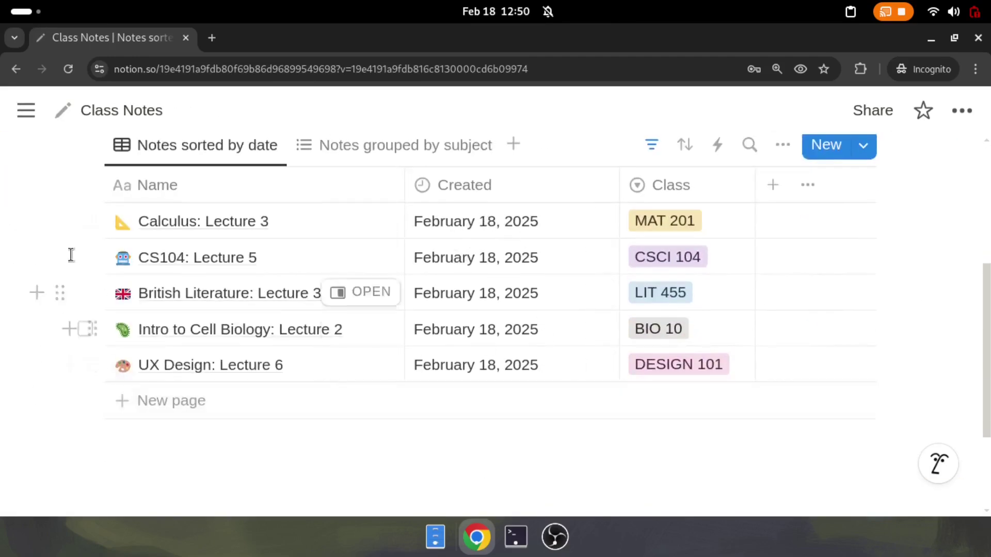
{"action": "scroll", "coordinate": [815, 251], "scroll_direction": "up", "scroll_amount": 2}
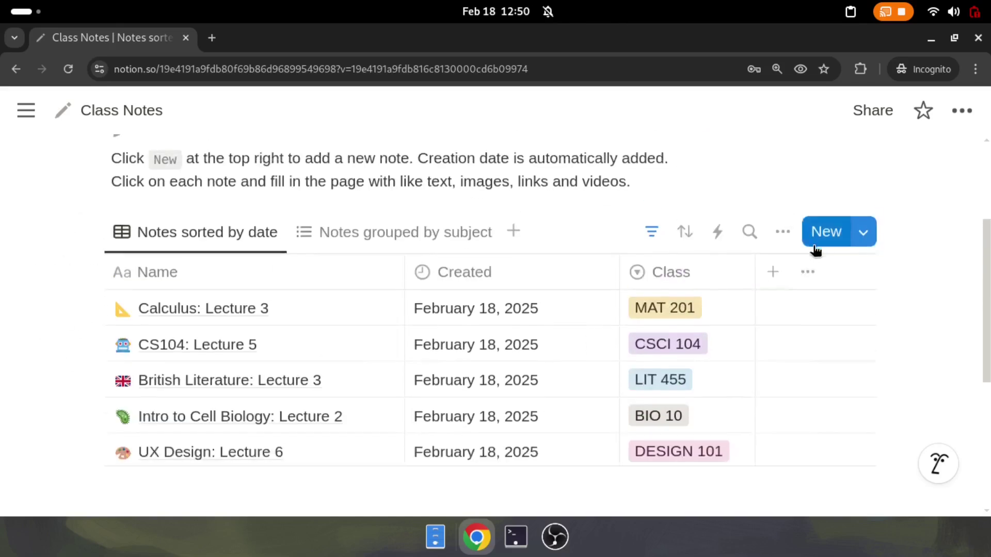
Step: Add a new Class Notes entry as a full page using the Note template
{"action": "left_click", "coordinate": [822, 232]}
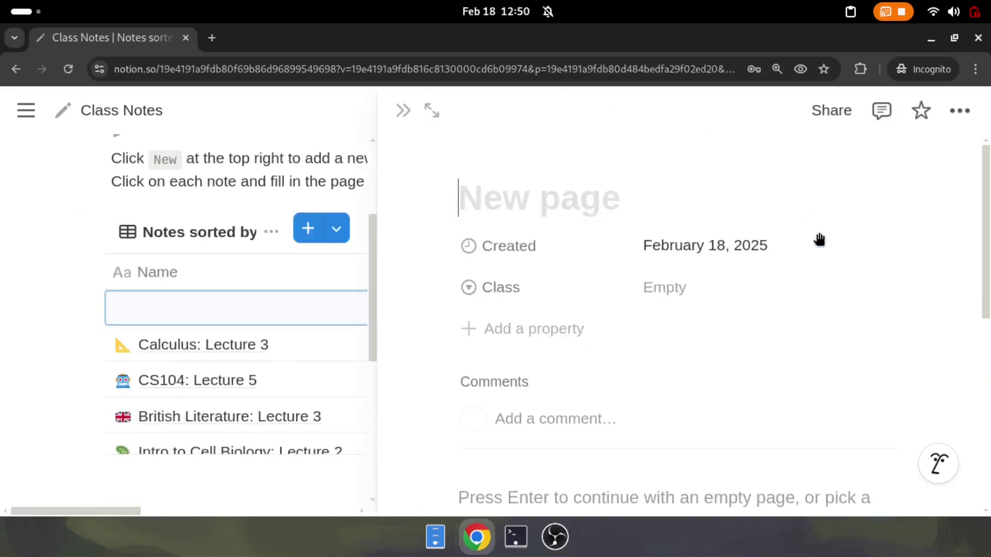
{"action": "left_click", "coordinate": [430, 113]}
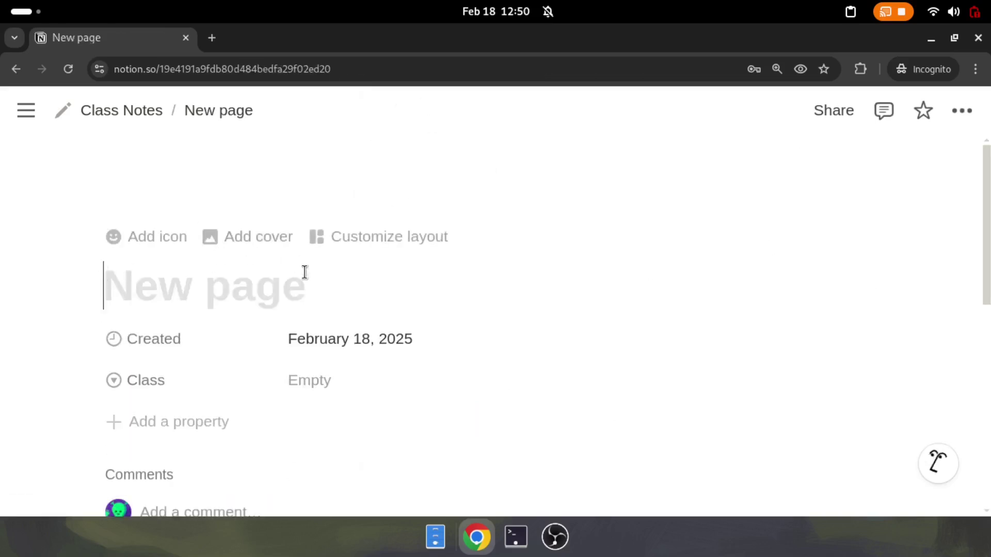
{"action": "scroll", "coordinate": [166, 293], "scroll_direction": "down", "scroll_amount": 5}
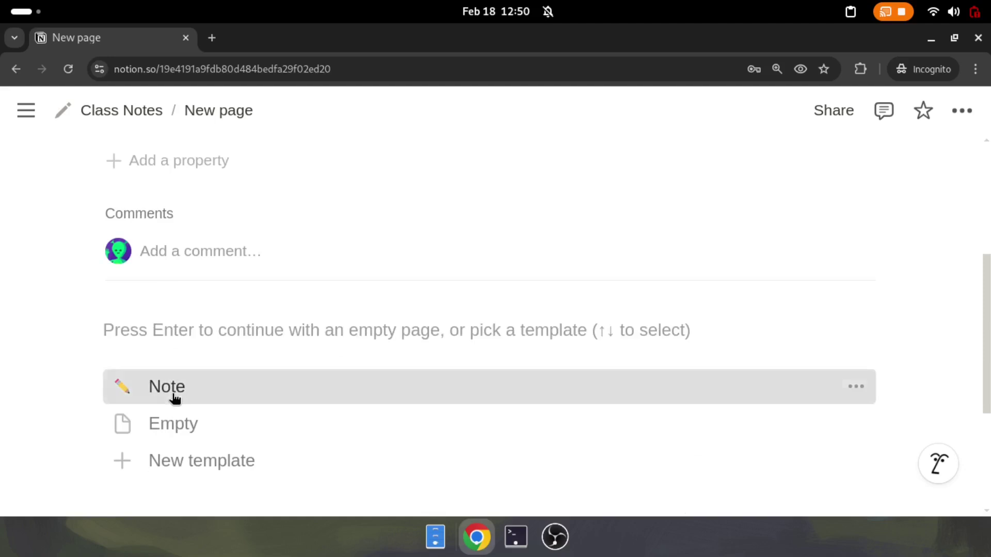
{"action": "left_click", "coordinate": [174, 397]}
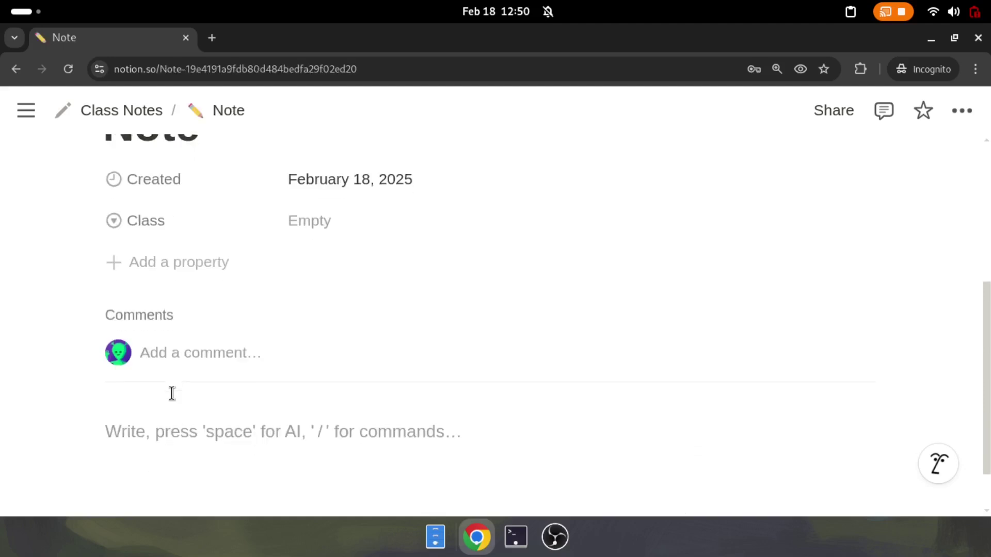
Step: Write 'This is a New note in Notion' in the body, then place the caret in the title
{"action": "type", "text": "This is a New note in Notion"}
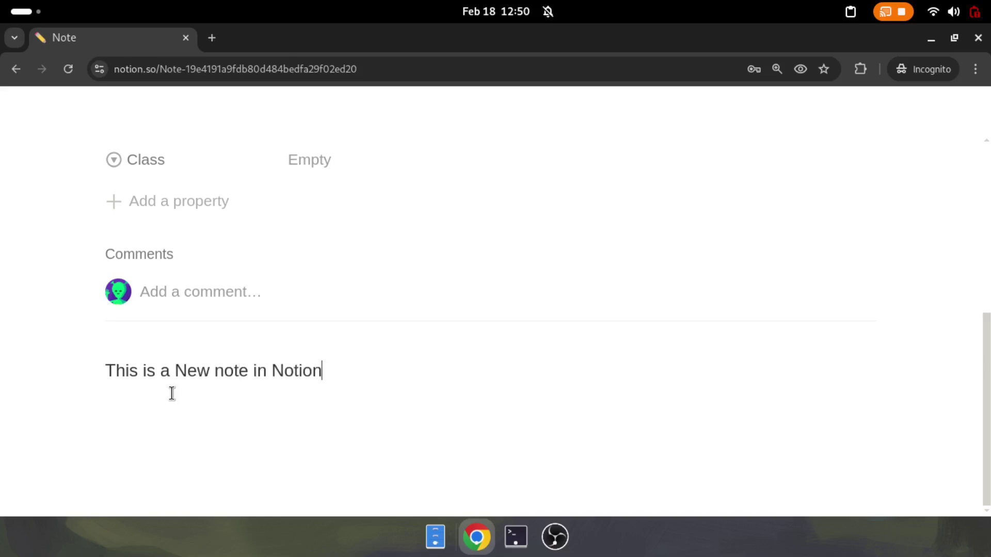
{"action": "scroll", "coordinate": [172, 393], "scroll_direction": "up", "scroll_amount": 5}
{"action": "left_click", "coordinate": [230, 234]}
Step: Prefix the title with 'My First' so it reads 'My First Note on Insight Builder Video'
{"action": "key", "text": "Home"}
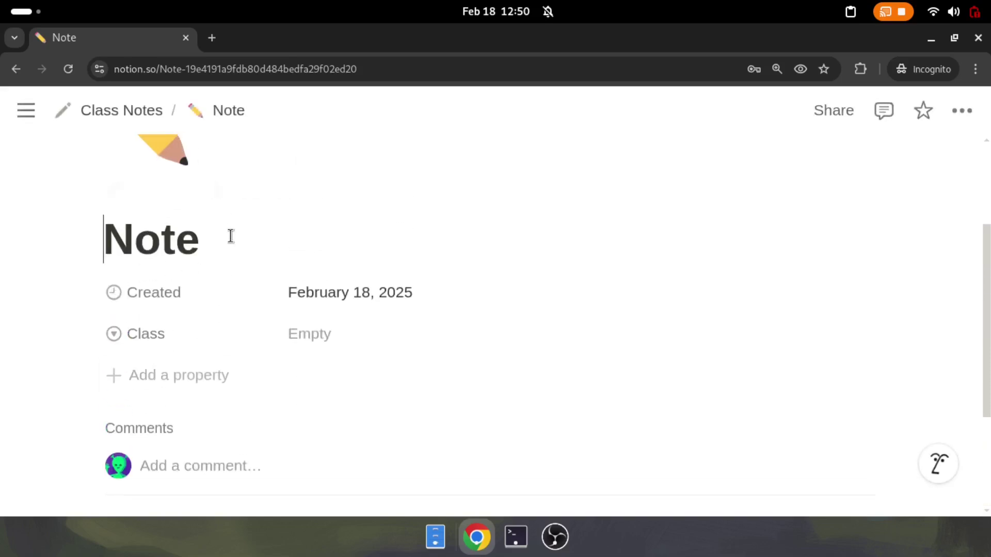
{"action": "type", "text": "My First"}
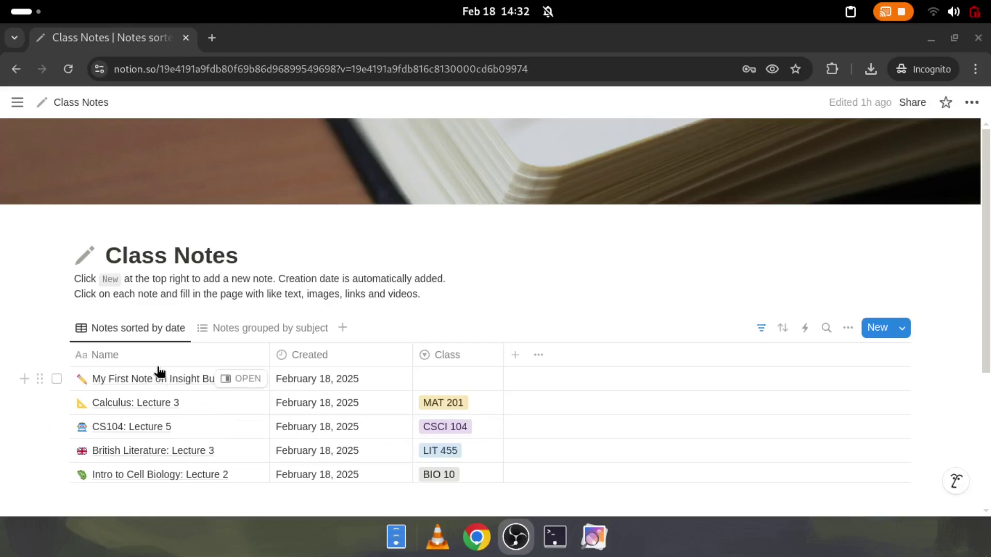
Step: Reopen the My First Note entry as a full page
{"action": "left_click", "coordinate": [240, 379]}
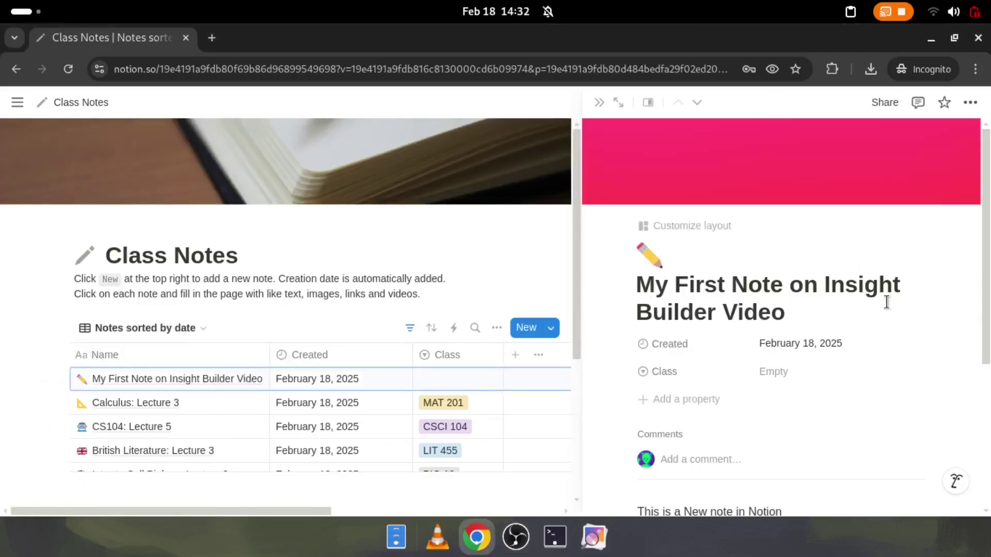
{"action": "scroll", "coordinate": [741, 233], "scroll_direction": "down", "scroll_amount": 5}
{"action": "left_click", "coordinate": [617, 102]}
{"action": "scroll", "coordinate": [392, 356], "scroll_direction": "down", "scroll_amount": 5}
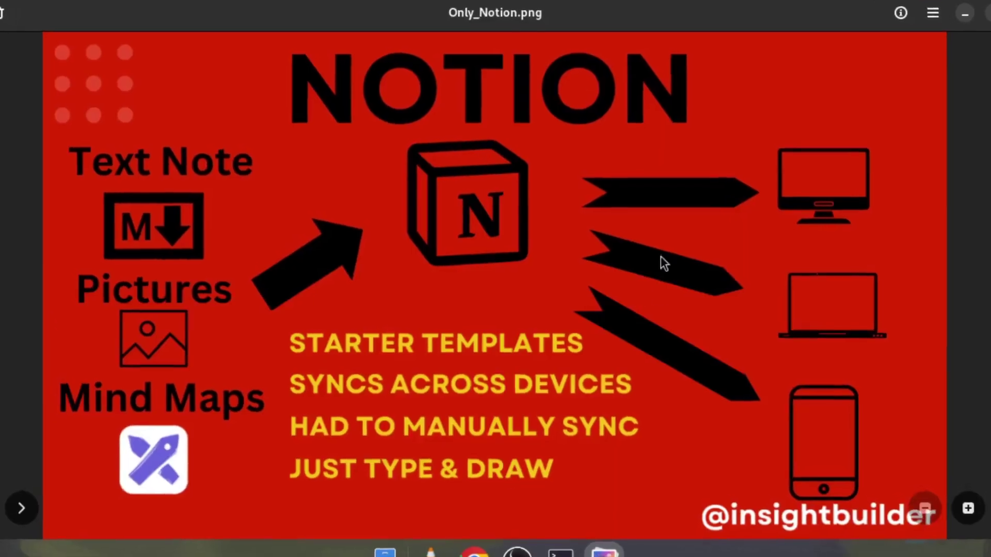
Step: Capture the red Notion overview graphic and paste it below the 'Paste the picture' line
{"action": "key", "text": "Print"}
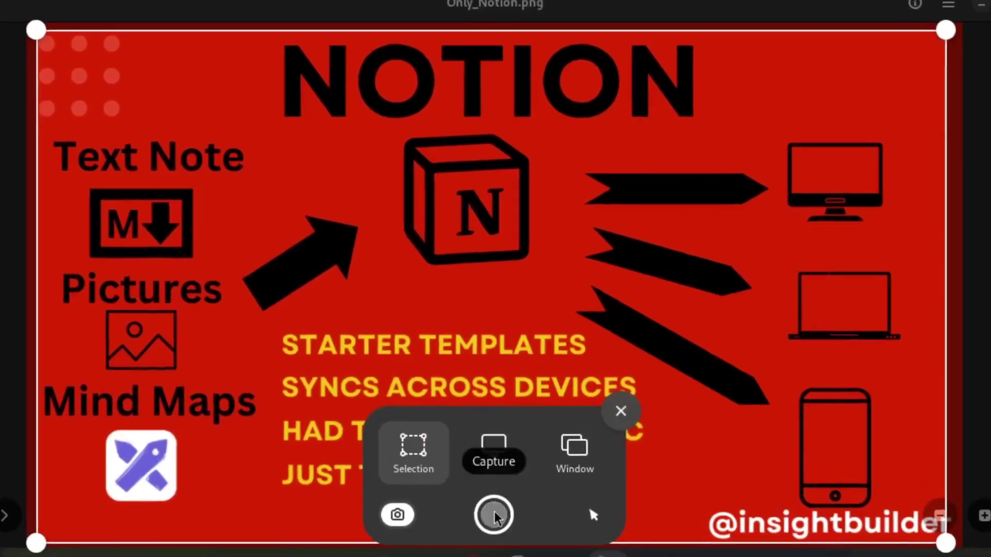
{"action": "key", "text": "Return"}
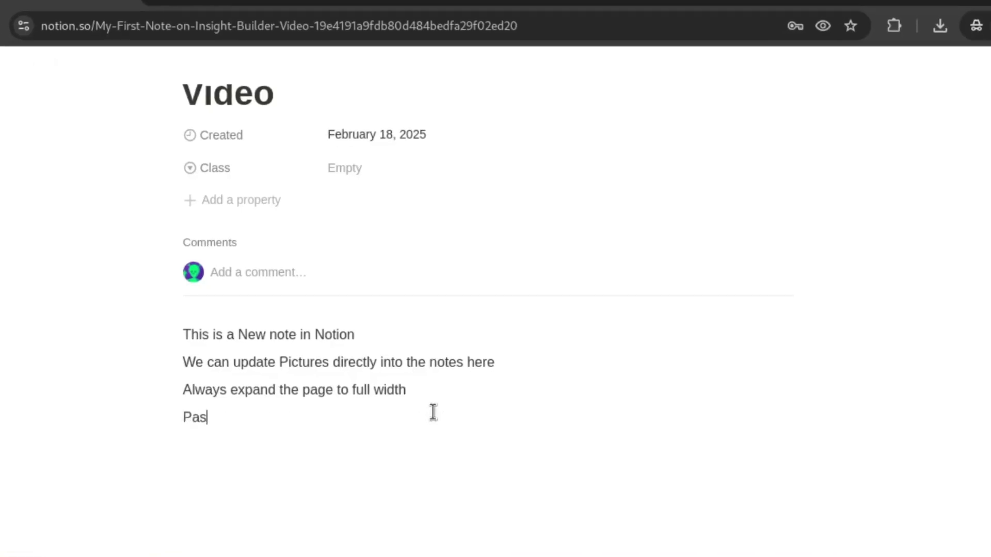
{"action": "type", "text": "ure"}
{"action": "key", "text": "Return"}
{"action": "key", "text": "ctrl+v"}
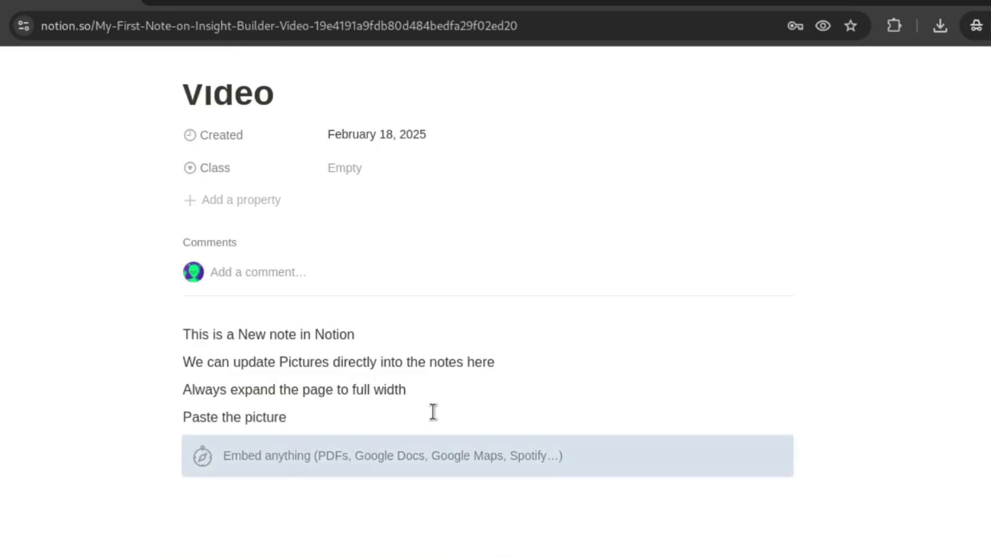
{"action": "scroll", "coordinate": [392, 361], "scroll_direction": "down", "scroll_amount": 8}
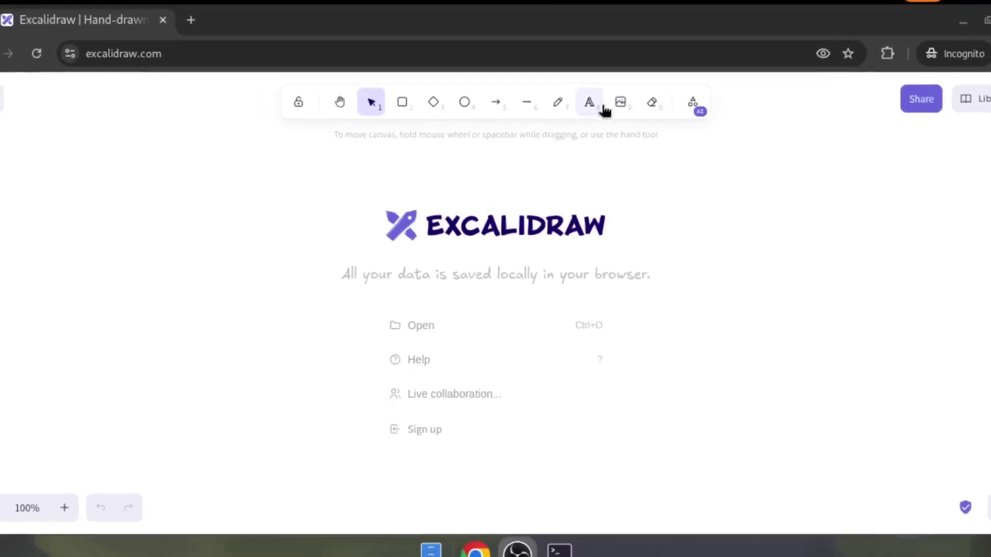
Step: Add the heading 'Lets start by creating some Shapes' to the Excalidraw canvas
{"action": "left_click", "coordinate": [593, 105]}
{"action": "left_click", "coordinate": [329, 255]}
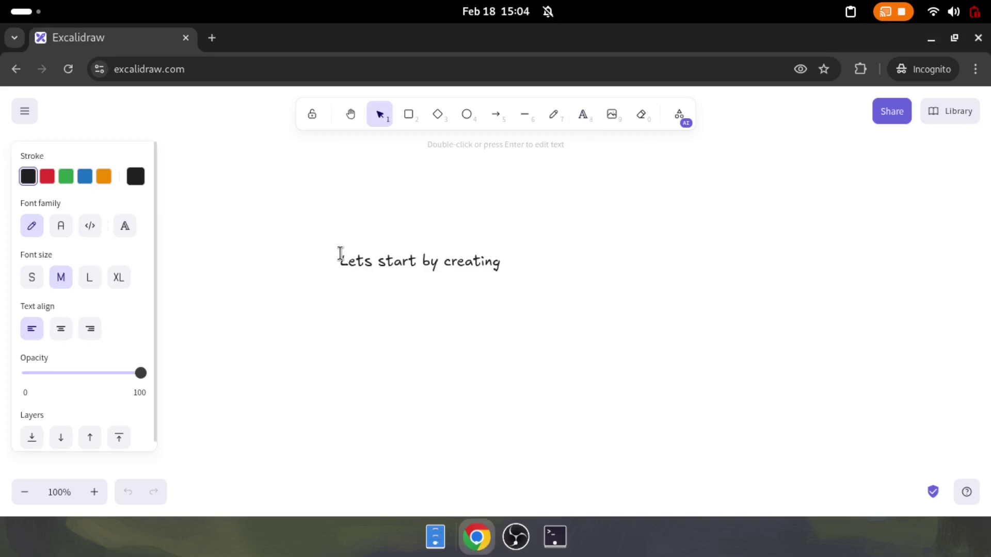
{"action": "key", "text": "Escape"}
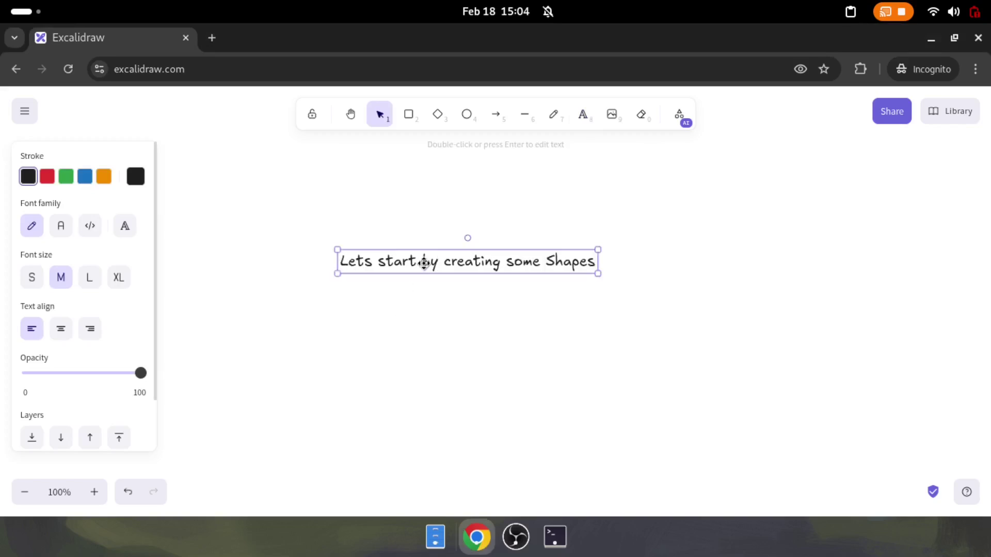
{"action": "scroll", "coordinate": [412, 264], "scroll_direction": "up", "scroll_amount": 5}
Step: Draw a square and a diamond side by side, each with a text label beneath
{"action": "left_click", "coordinate": [408, 114]}
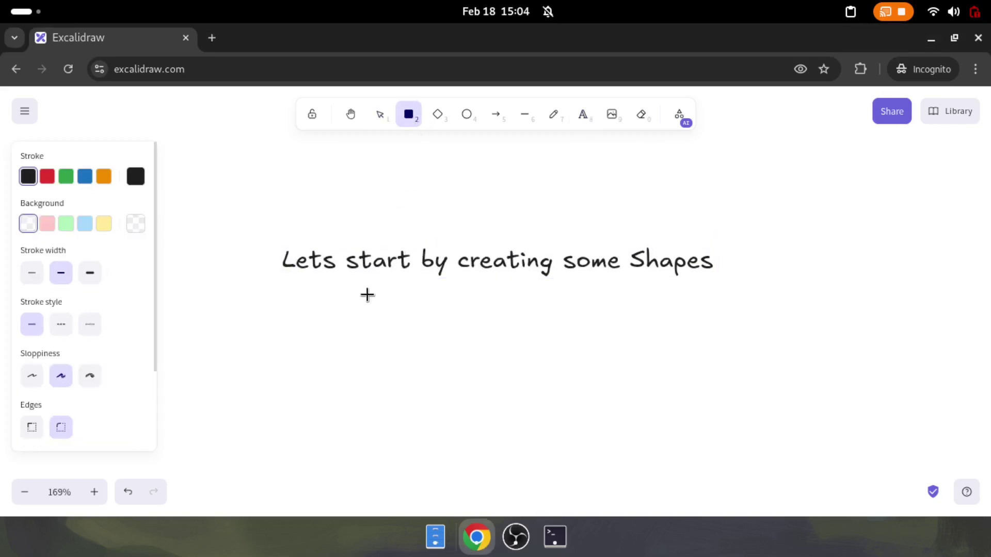
{"action": "left_click_drag", "start_coordinate": [294, 294], "coordinate": [418, 393]}
{"action": "key", "text": "t"}
{"action": "left_click", "coordinate": [317, 429]}
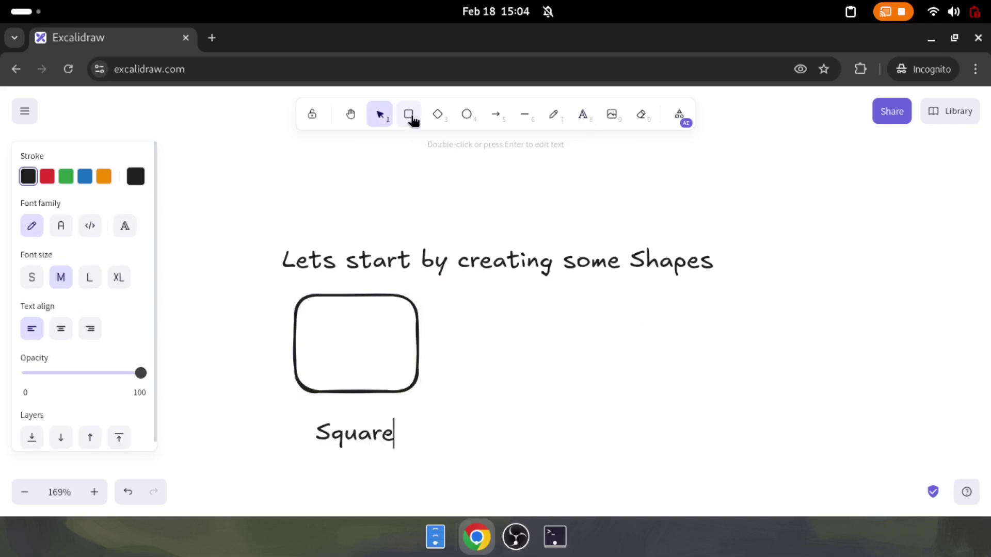
{"action": "left_click", "coordinate": [445, 119]}
{"action": "left_click_drag", "start_coordinate": [511, 296], "coordinate": [645, 412]}
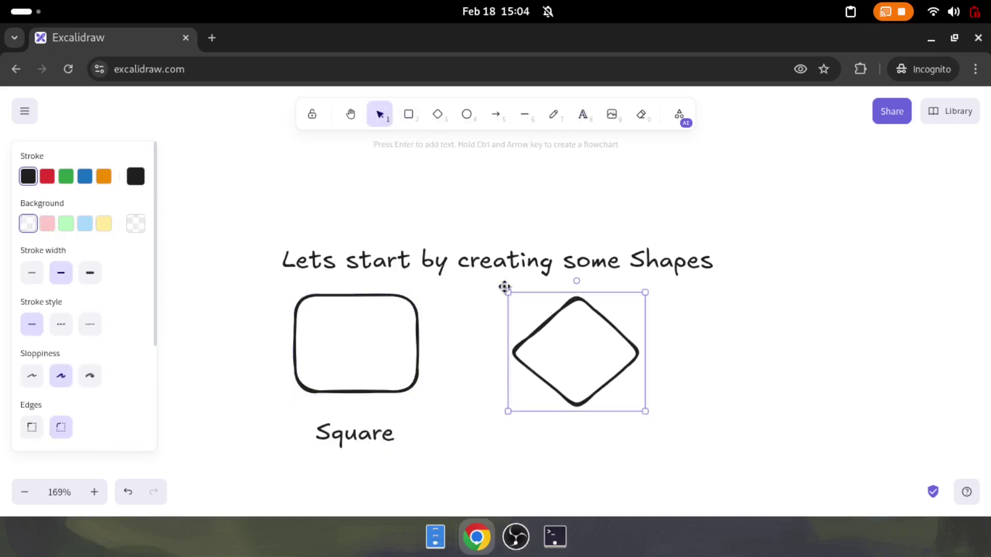
{"action": "left_click", "coordinate": [582, 119]}
{"action": "left_click", "coordinate": [550, 435]}
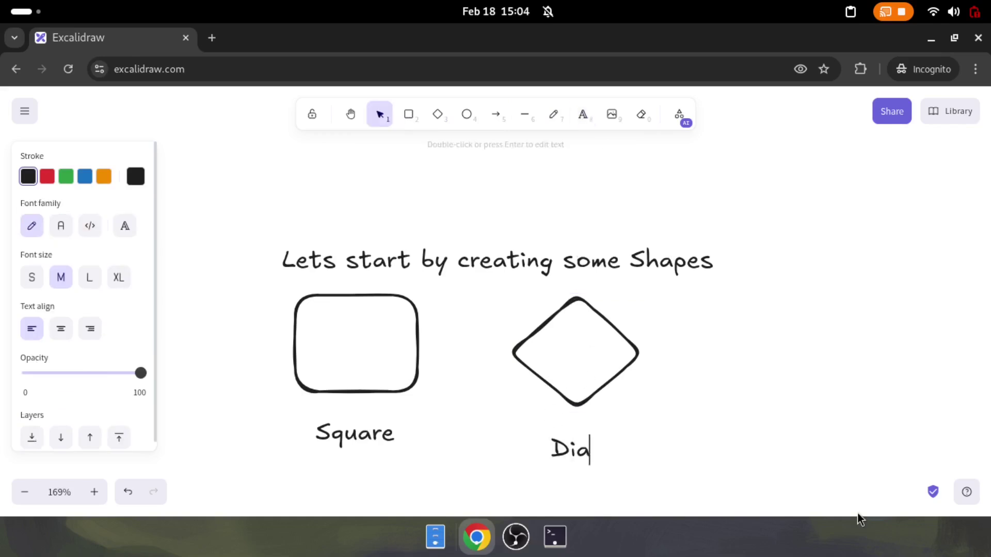
Step: Add a labelled circle right of the diamond and an arrow from square to diamond
{"action": "left_click", "coordinate": [467, 115]}
{"action": "left_click_drag", "start_coordinate": [723, 308], "coordinate": [846, 411]}
{"action": "left_click", "coordinate": [582, 115]}
{"action": "left_click", "coordinate": [783, 434]}
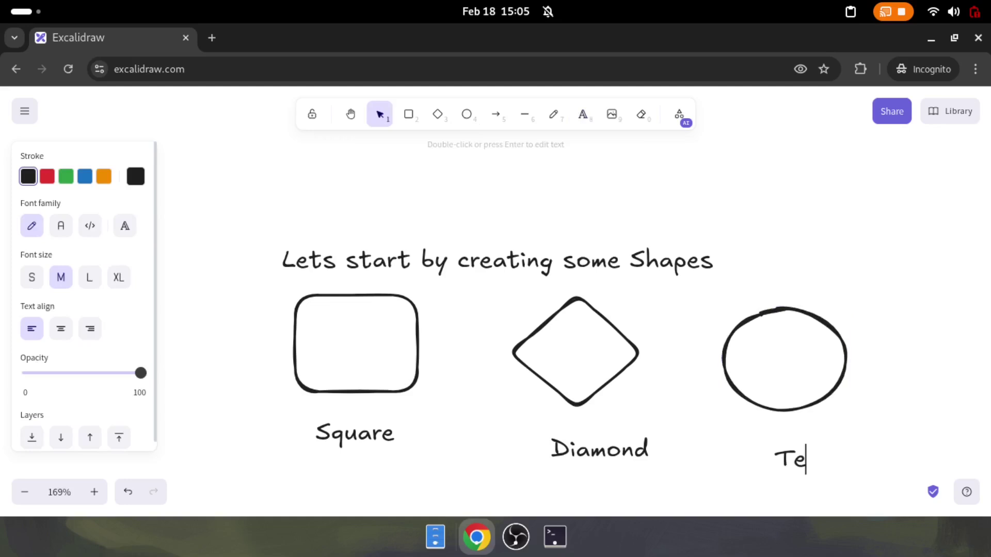
{"action": "left_click", "coordinate": [499, 117]}
{"action": "left_click_drag", "start_coordinate": [419, 340], "coordinate": [524, 341]}
Step: Connect the diamond to the circle with a line and type a label inside the square
{"action": "left_click", "coordinate": [535, 126]}
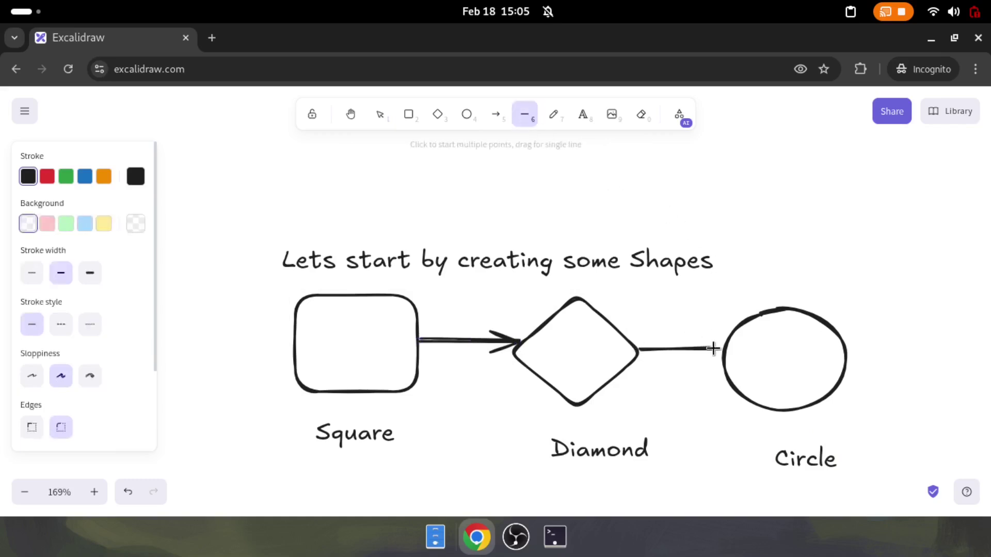
{"action": "left_click_drag", "start_coordinate": [726, 349], "coordinate": [726, 349]}
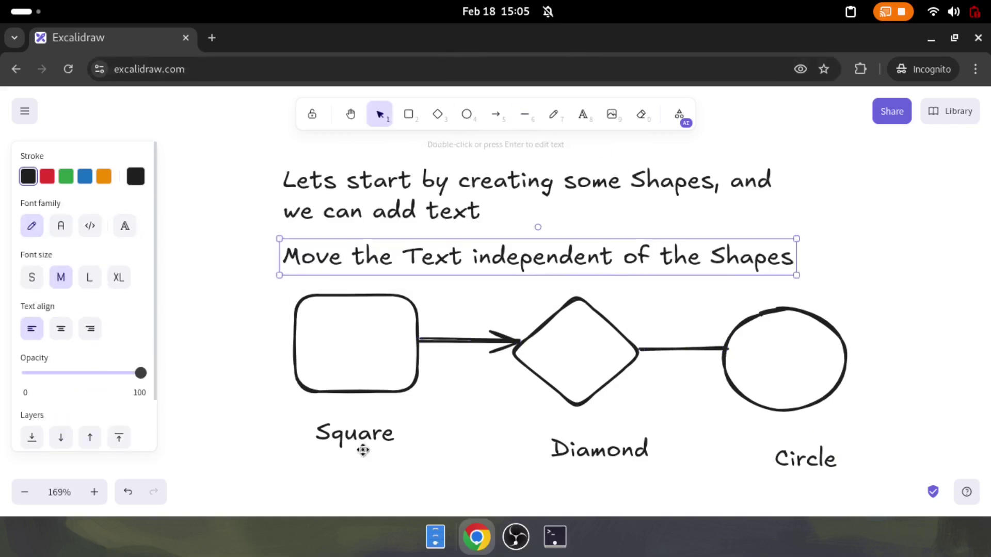
{"action": "key", "text": "Escape"}
{"action": "double_click", "coordinate": [359, 393]}
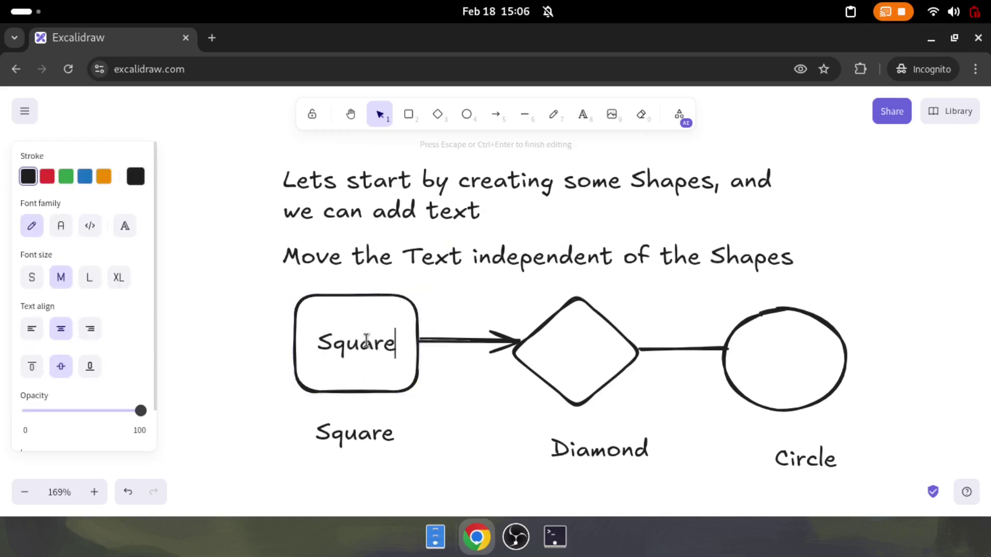
{"action": "left_click", "coordinate": [470, 424]}
{"action": "left_click", "coordinate": [422, 392]}
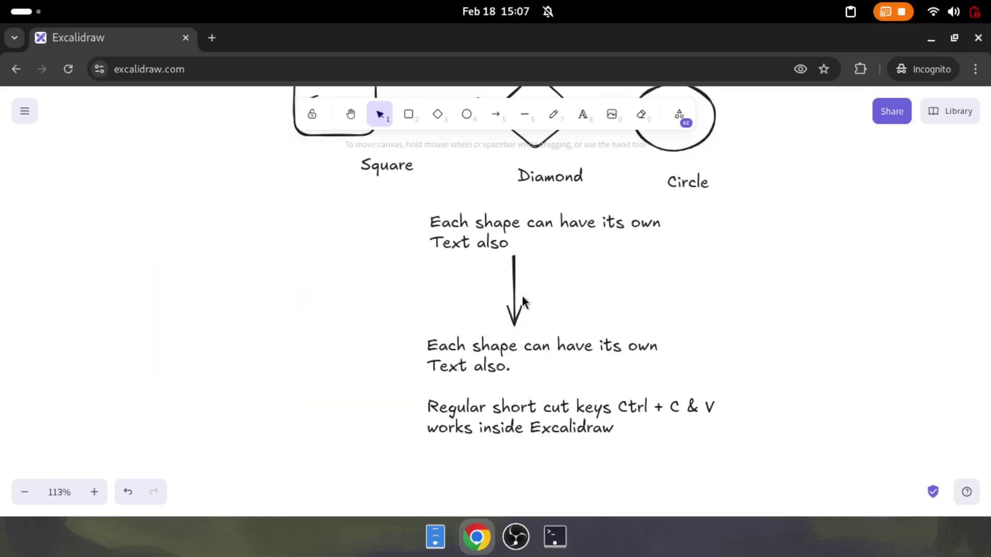
Step: Label the vertical arrow 'Arrow and lines also hold text'
{"action": "left_click", "coordinate": [515, 293]}
{"action": "double_click", "coordinate": [515, 293]}
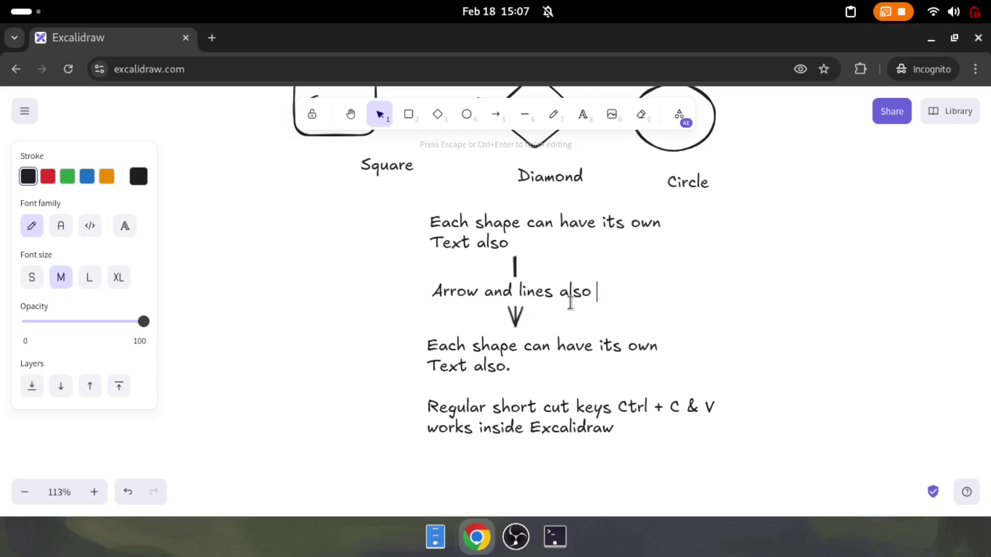
{"action": "type", "text": "hold"}
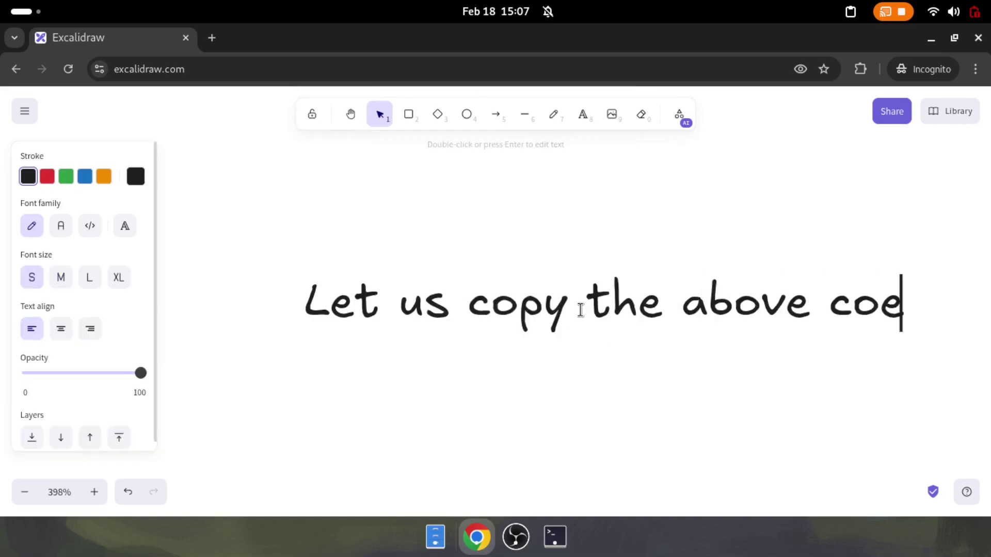
{"action": "type", "text": "ntent"}
{"action": "key", "text": "Return"}
{"action": "type", "text": "to Notion"}
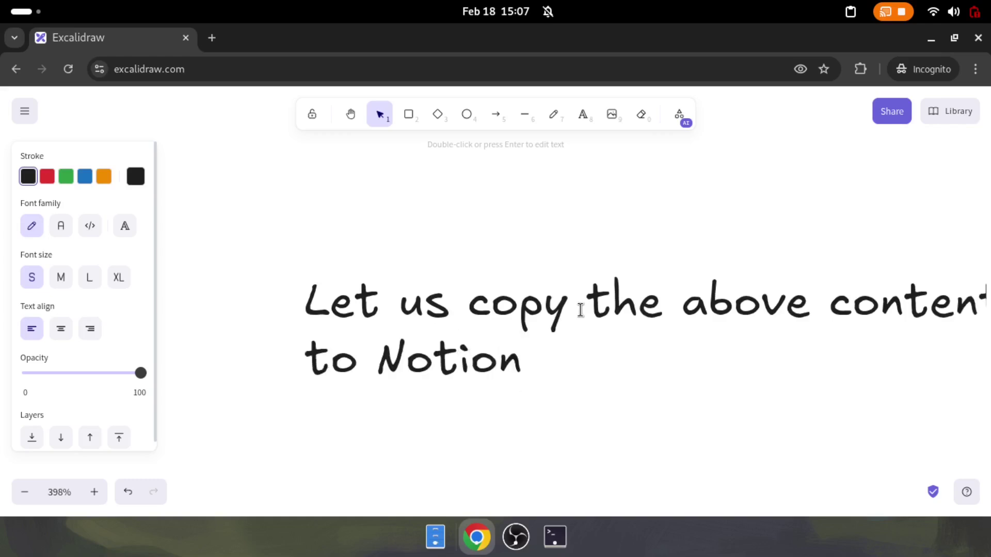
{"action": "scroll", "coordinate": [580, 309], "scroll_direction": "down", "scroll_amount": 5}
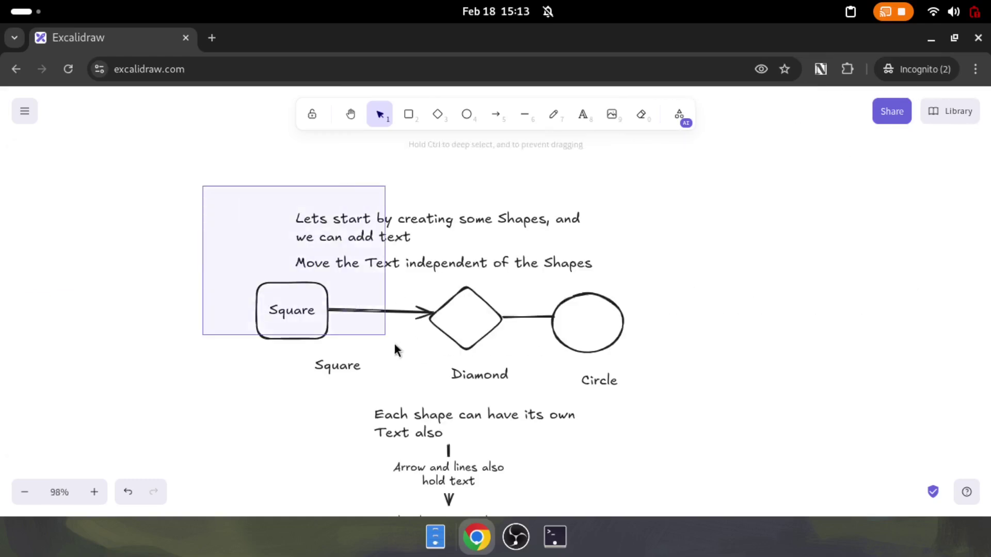
Step: Select the whole shapes diagram and paste it into the Notion note as an image
{"action": "left_click_drag", "start_coordinate": [395, 347], "coordinate": [634, 515]}
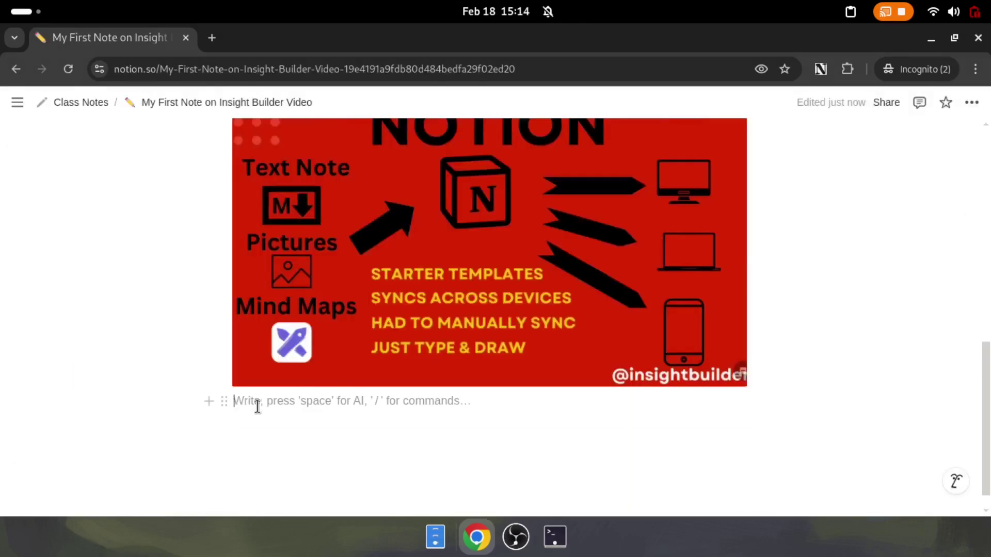
{"action": "key", "text": "ctrl+v"}
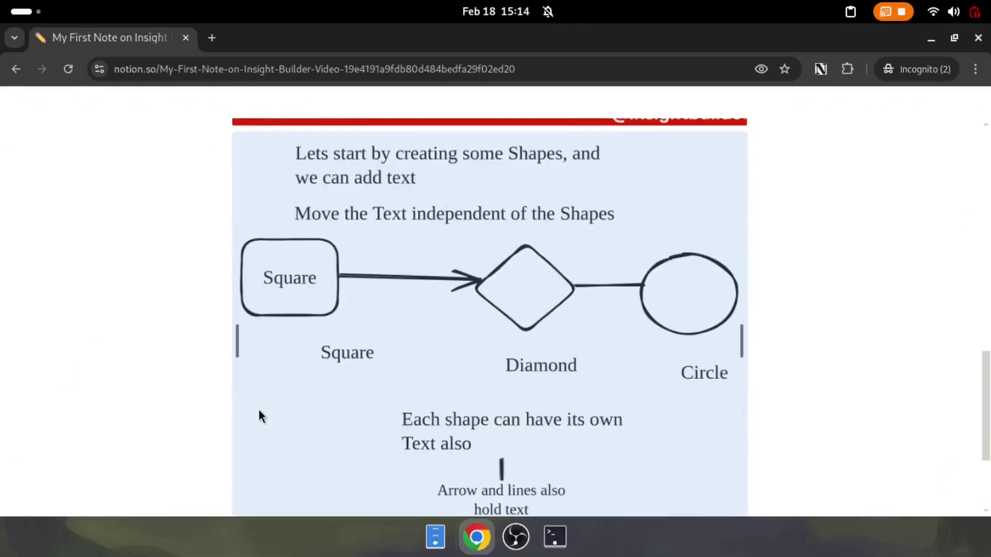
{"action": "scroll", "coordinate": [465, 451], "scroll_direction": "down", "scroll_amount": 2}
{"action": "scroll", "coordinate": [465, 451], "scroll_direction": "up", "scroll_amount": 2}
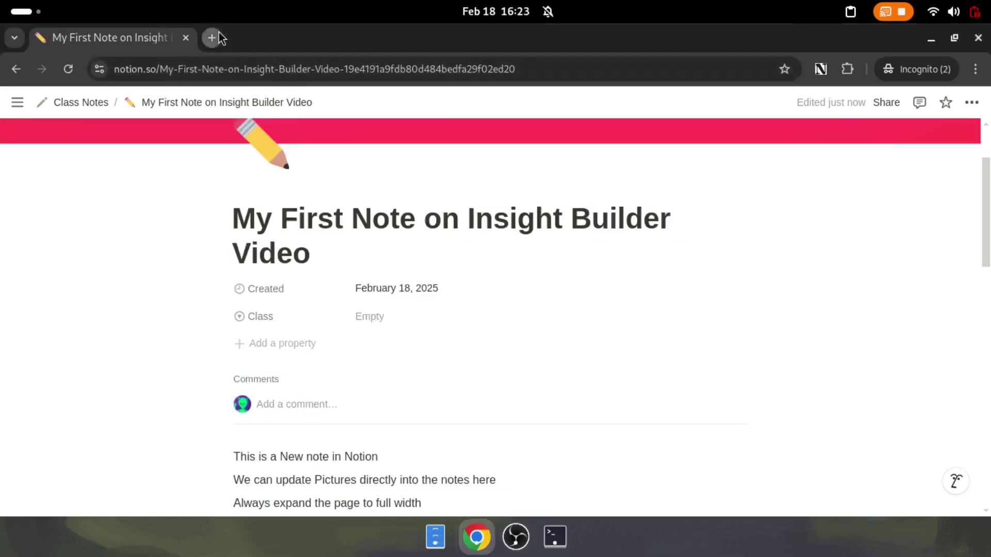
{"action": "left_click", "coordinate": [212, 37]}
Step: Load the Notion x Excalidraw Helper Web Store page and read its overview and details
{"action": "type", "text": "https://chromewebstore.google.com/detail/notion-x-excalidraw-helpe/fbpnfcemlpcledmlpjmphpkehgokghmg?pli=1"}
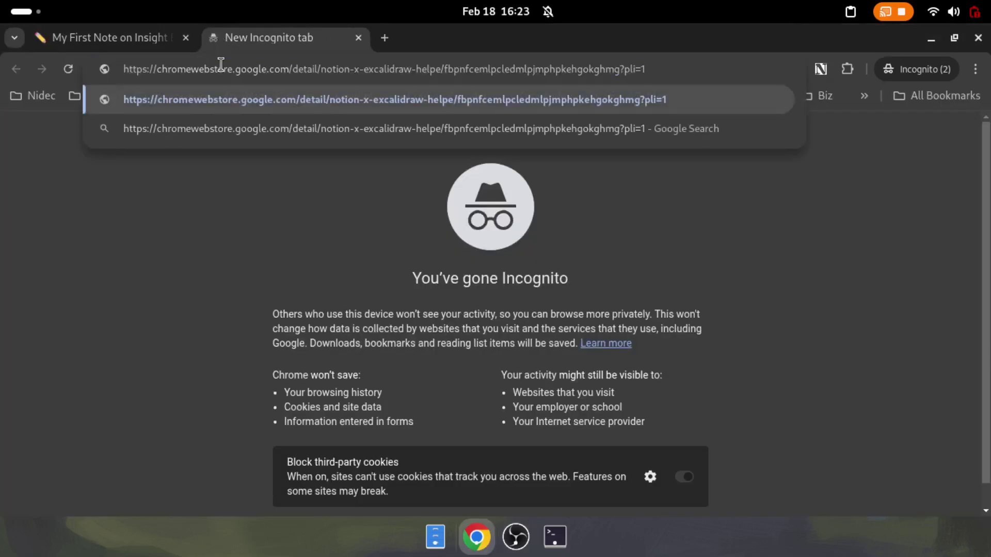
{"action": "key", "text": "Return"}
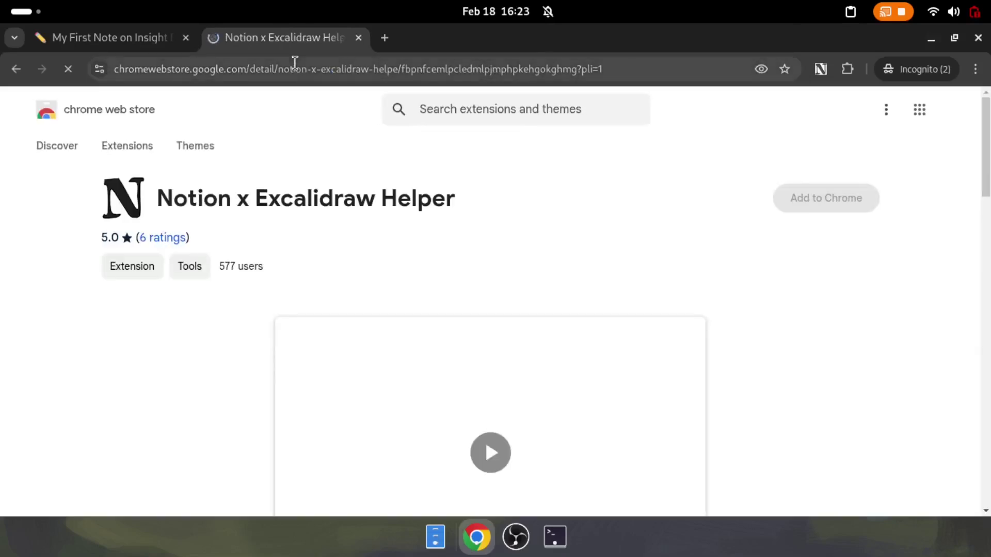
{"action": "scroll", "coordinate": [345, 305], "scroll_direction": "down", "scroll_amount": 8}
{"action": "left_click_drag", "start_coordinate": [143, 307], "coordinate": [420, 306]}
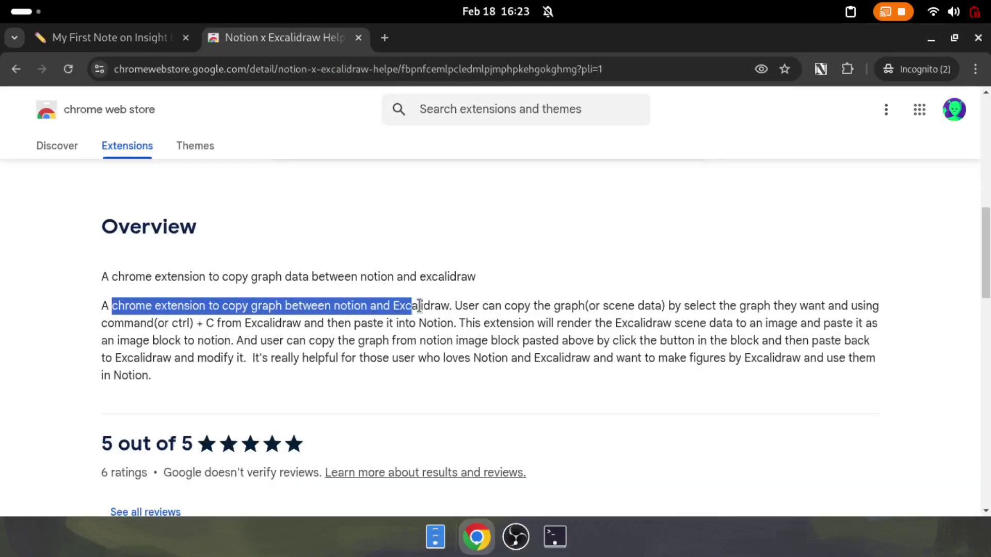
{"action": "left_click", "coordinate": [454, 303]}
{"action": "scroll", "coordinate": [356, 377], "scroll_direction": "down", "scroll_amount": 3}
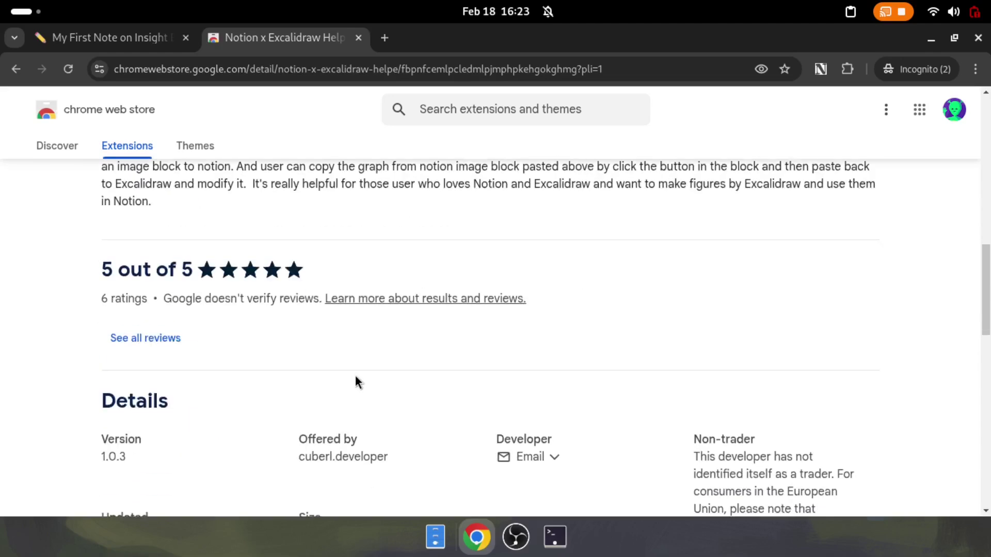
Step: Check the extension's toolbar options, then search 'notion ex' in the address bar
{"action": "right_click", "coordinate": [819, 71]}
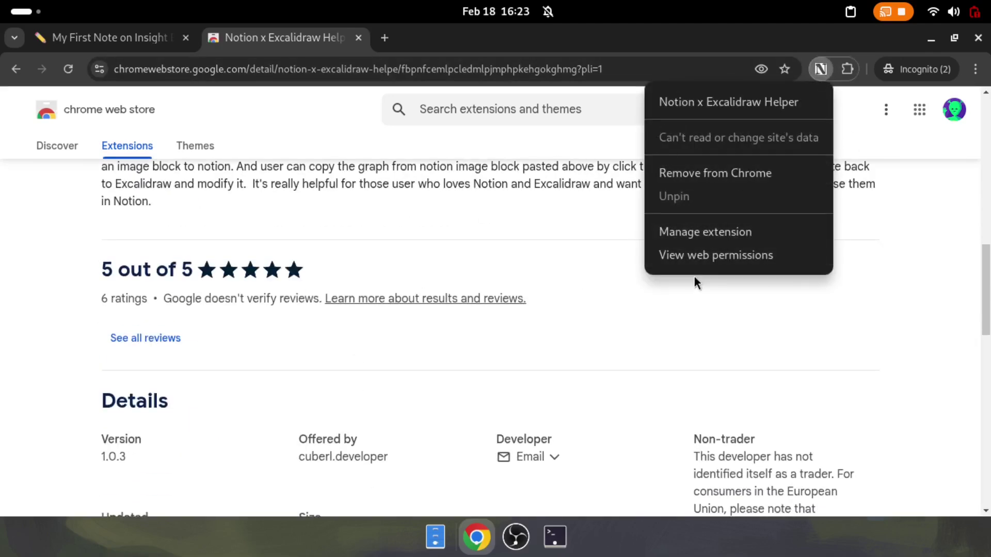
{"action": "left_click", "coordinate": [265, 86]}
{"action": "left_click", "coordinate": [275, 69]}
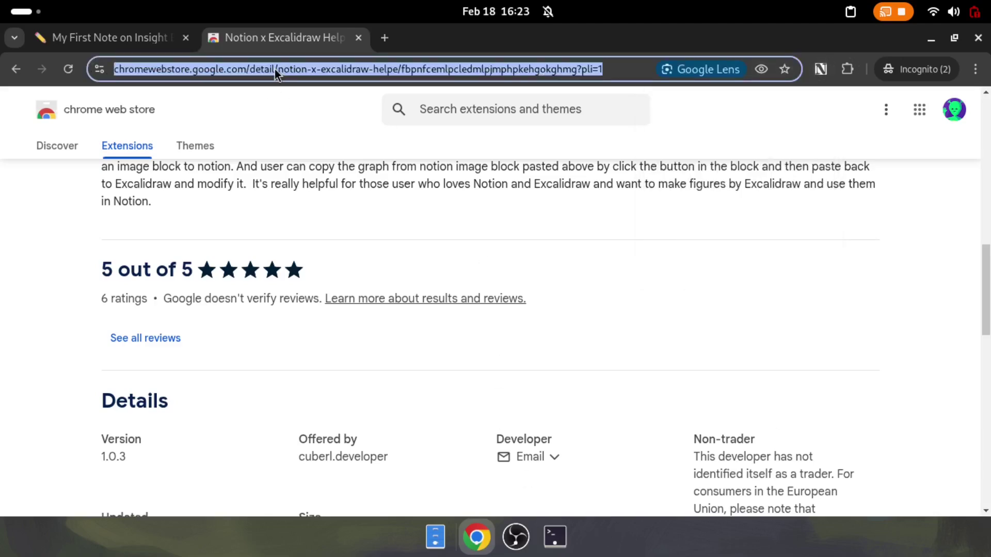
{"action": "type", "text": "not"}
{"action": "type", "text": "ion ex"}
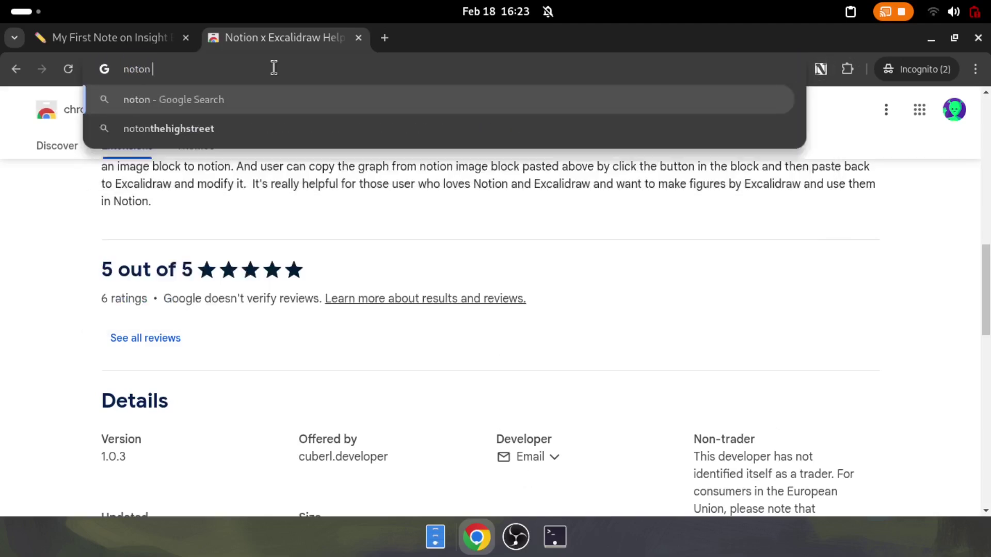
Step: Open the chrome-extension-notion-excalidraw-helper GitHub repository and scroll through its README
{"action": "left_click", "coordinate": [233, 128]}
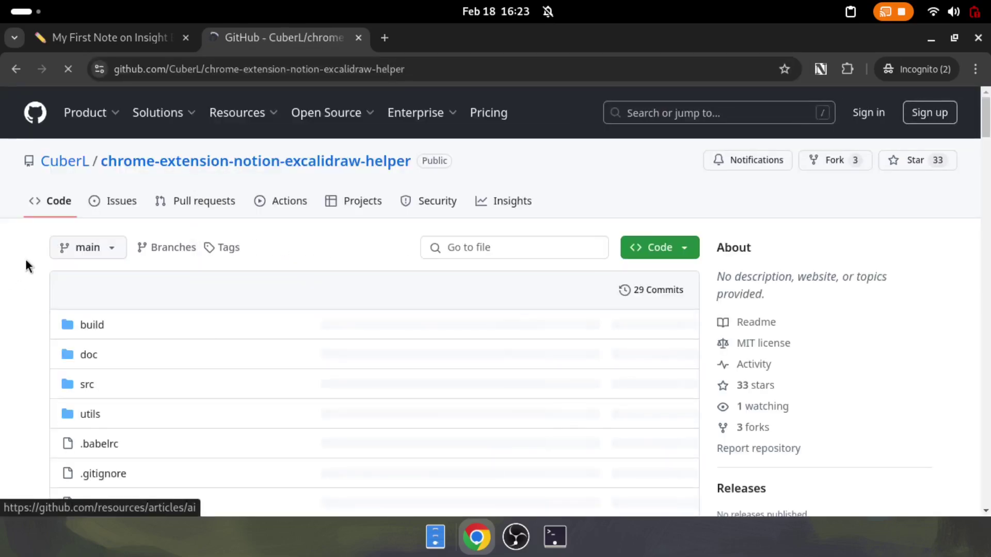
{"action": "scroll", "coordinate": [340, 172], "scroll_direction": "down", "scroll_amount": 5}
{"action": "scroll", "coordinate": [348, 173], "scroll_direction": "down", "scroll_amount": 5}
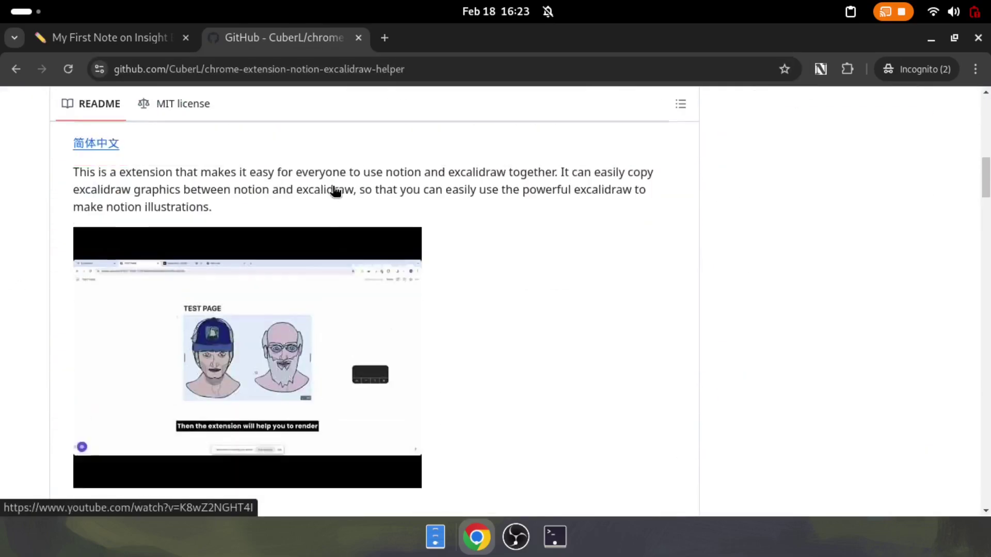
{"action": "scroll", "coordinate": [418, 258], "scroll_direction": "up", "scroll_amount": 1}
{"action": "scroll", "coordinate": [144, 203], "scroll_direction": "down", "scroll_amount": 5}
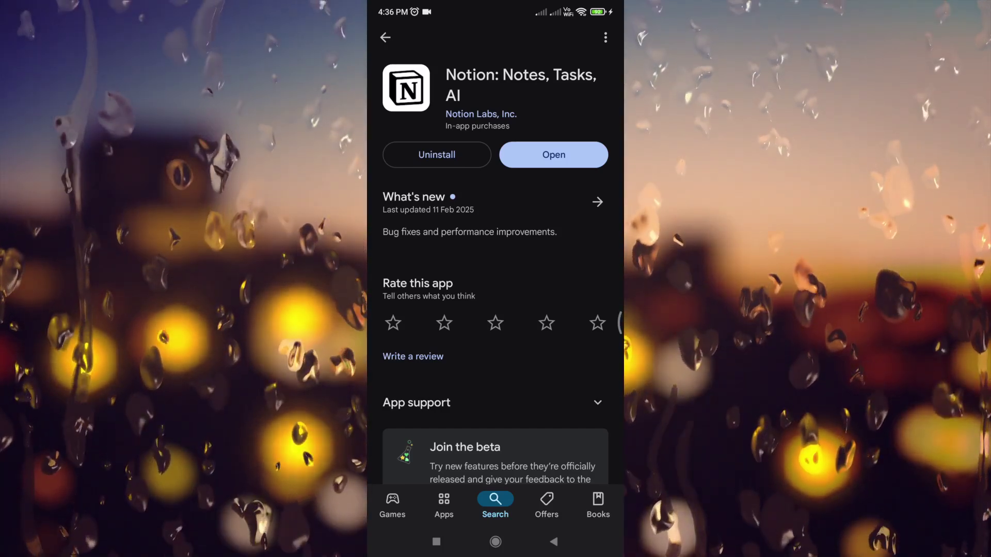
Step: Launch the Notion: Notes, Tasks, AI app from its Google Play page
{"action": "left_click", "coordinate": [569, 154]}
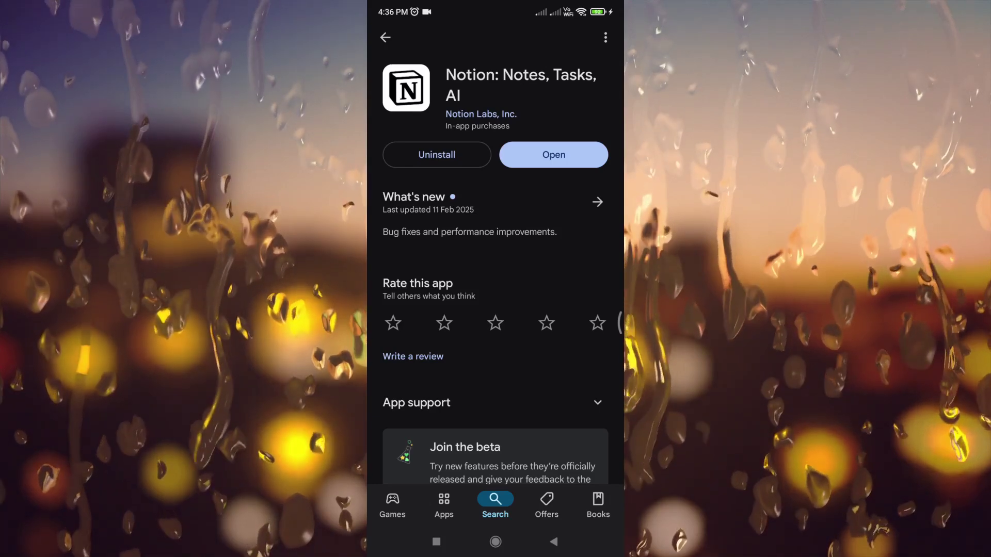
{"action": "left_click", "coordinate": [569, 156]}
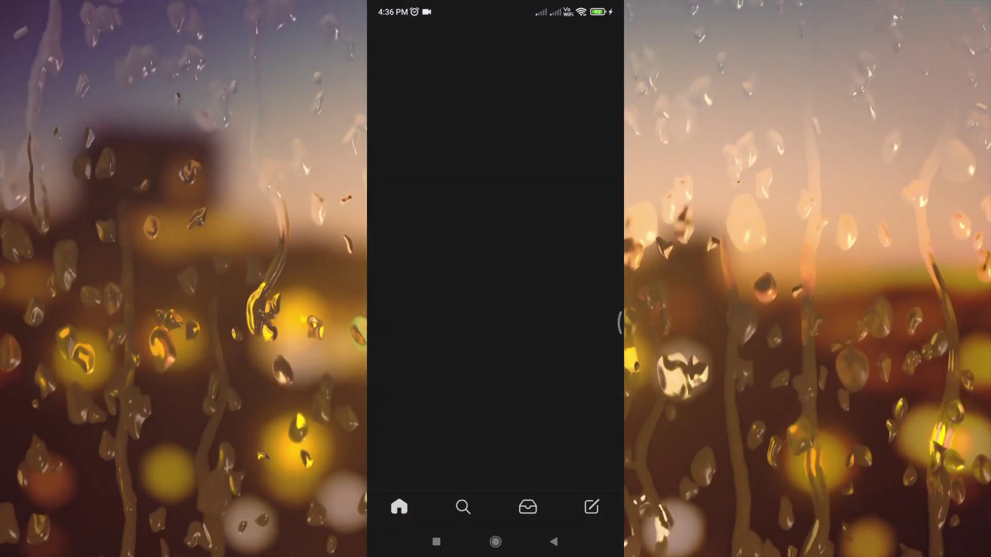
Step: Find and select the My First Note on Insight Builder Video row in Class Notes
{"action": "left_click", "coordinate": [485, 235]}
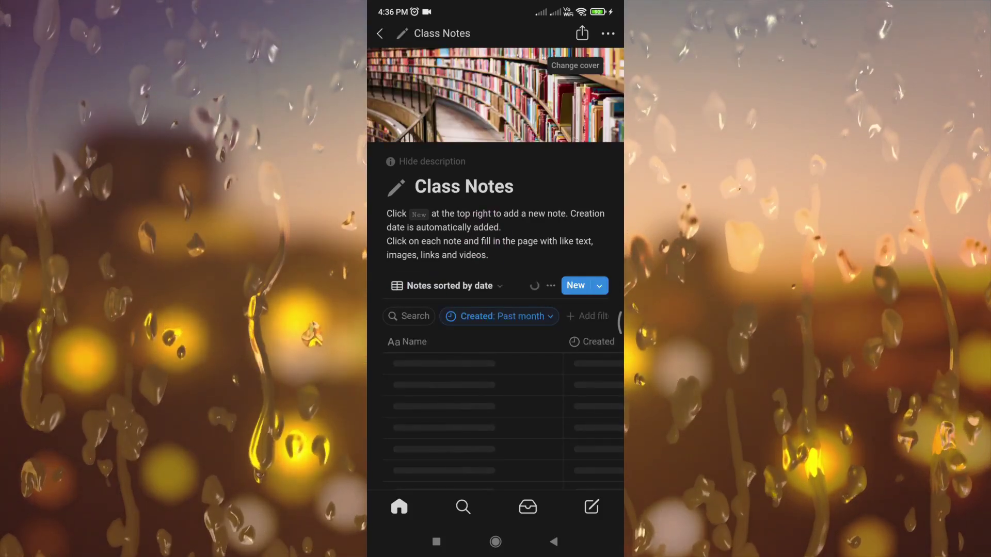
{"action": "left_click_drag", "start_coordinate": [522, 240], "coordinate": [531, 137]}
{"action": "left_click", "coordinate": [460, 243]}
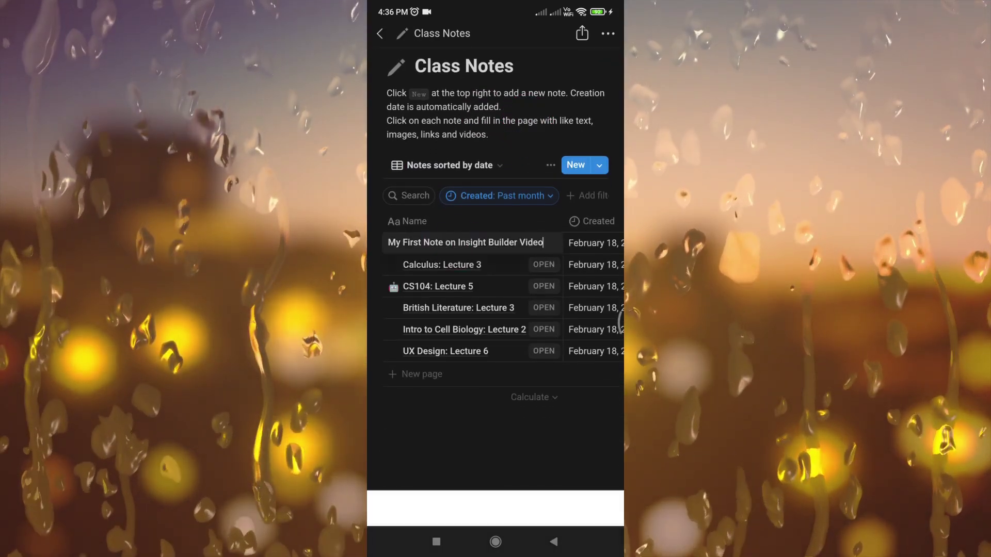
{"action": "left_click", "coordinate": [513, 199]}
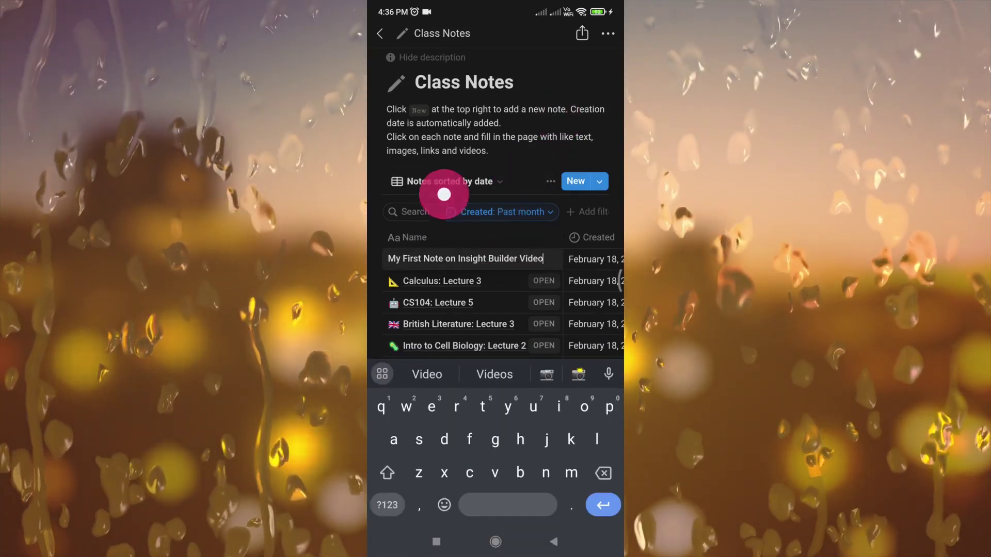
{"action": "left_click", "coordinate": [444, 194]}
Step: Open the note, scroll through it, and place the cursor after 'Paste the picture'
{"action": "left_click", "coordinate": [543, 259]}
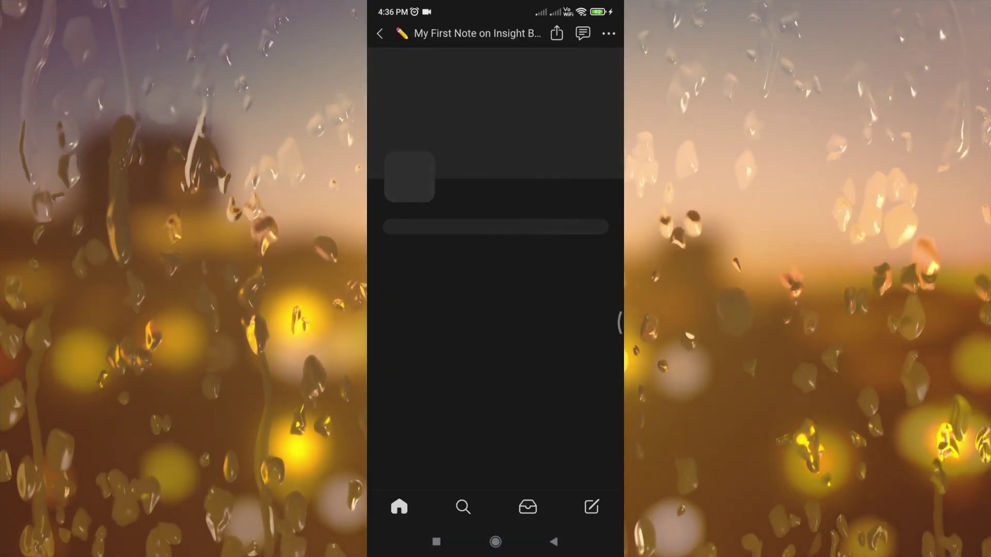
{"action": "scroll", "coordinate": [563, 202], "scroll_direction": "down", "scroll_amount": 10}
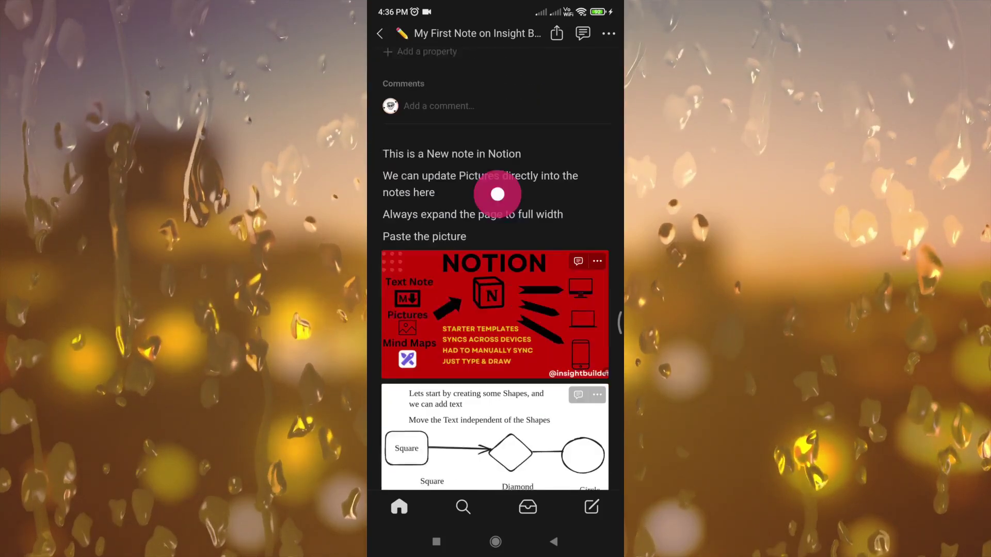
{"action": "scroll", "coordinate": [496, 262], "scroll_direction": "up", "scroll_amount": 10}
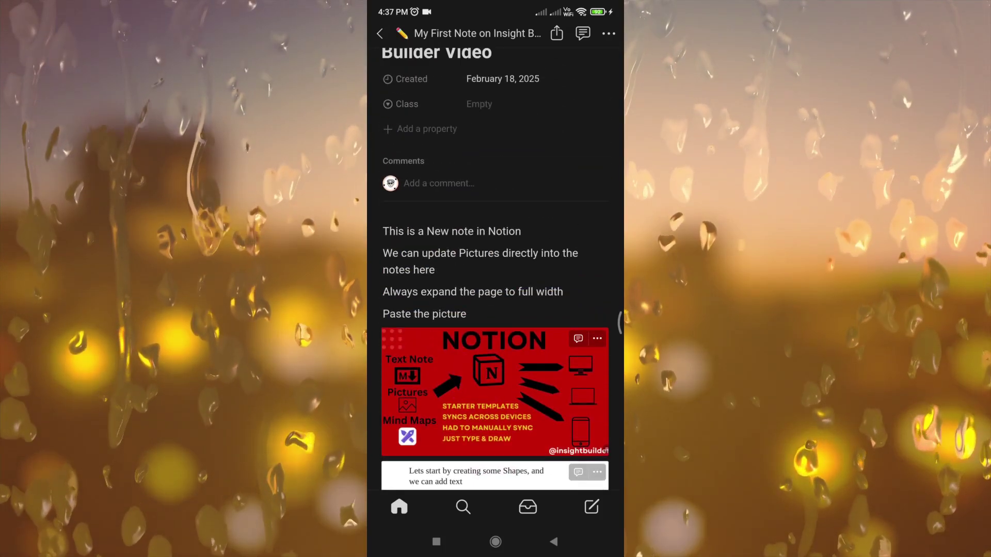
{"action": "left_click", "coordinate": [472, 312]}
Step: Below 'Paste the picture', write 'You can edit in the phone and it will reflect back on other devices'
{"action": "key", "text": "Return"}
{"action": "key", "text": "Return"}
{"action": "type", "text": "Uo"}
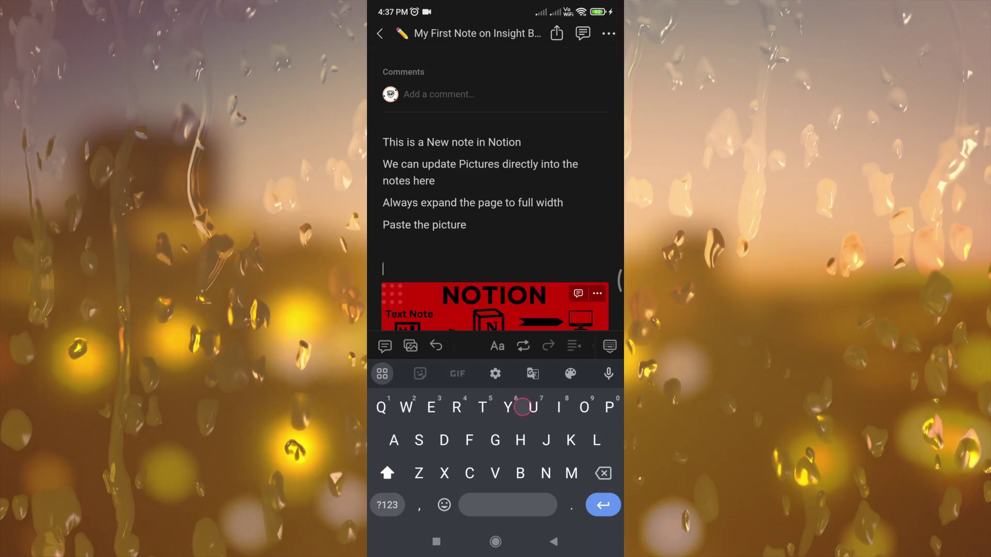
{"action": "left_click", "coordinate": [489, 370]}
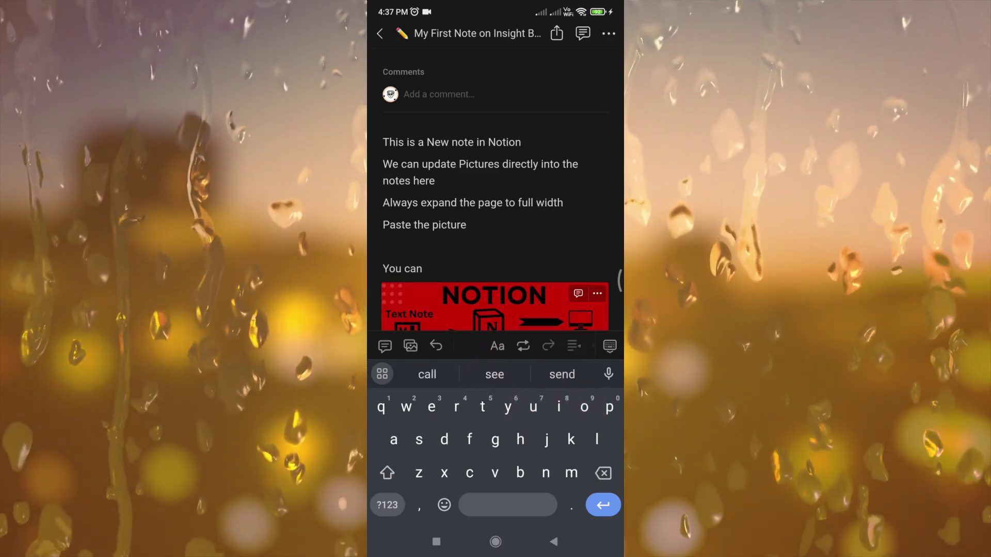
{"action": "type", "text": "edi"}
{"action": "left_click", "coordinate": [497, 375]}
{"action": "type", "text": "in "}
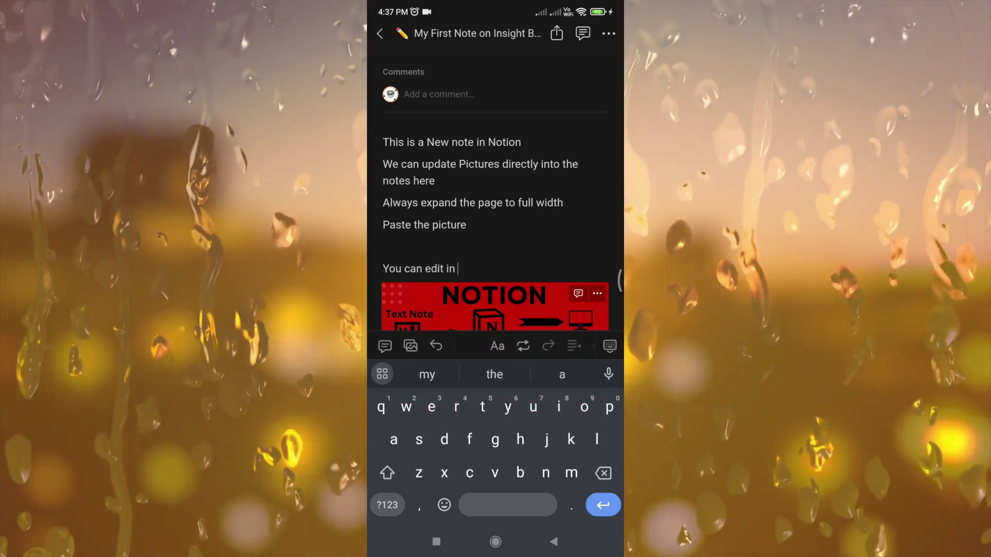
{"action": "type", "text": "the phone "}
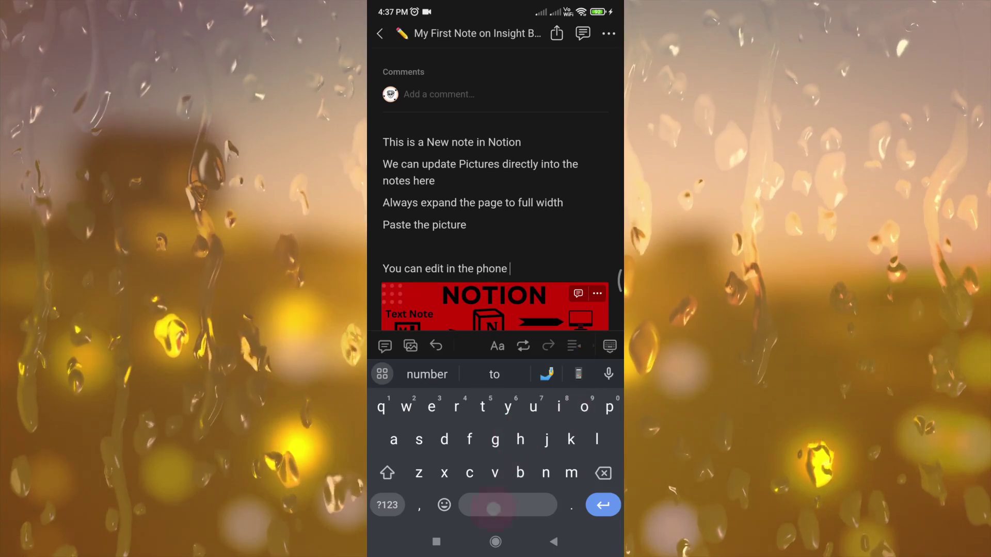
{"action": "type", "text": "and it "}
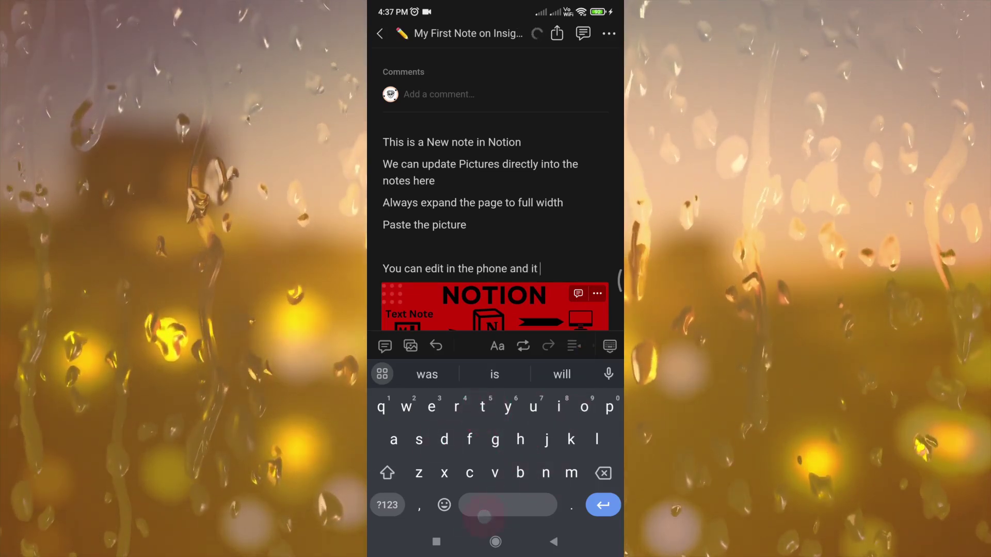
{"action": "type", "text": "wo"}
{"action": "type", "text": "re"}
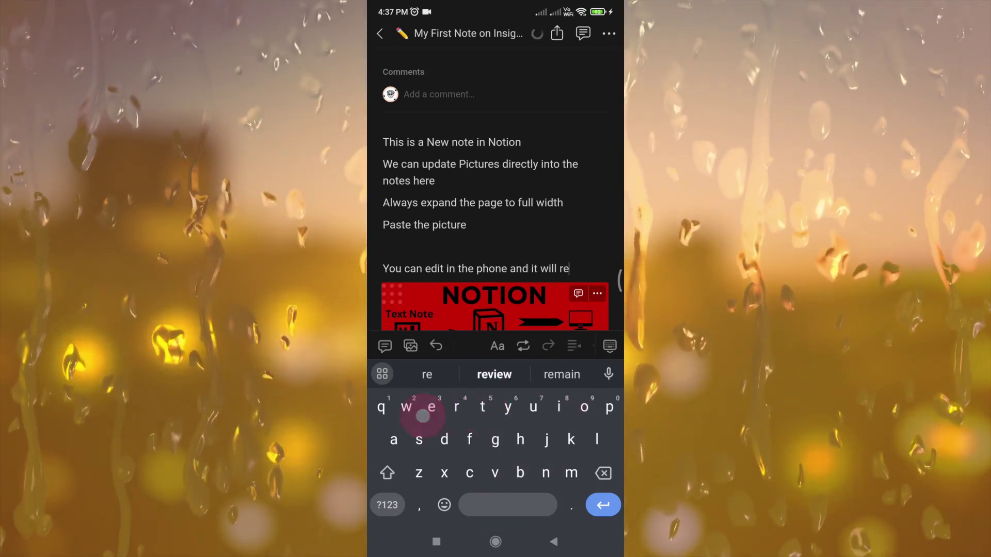
{"action": "type", "text": "fl"}
{"action": "left_click", "coordinate": [494, 374]}
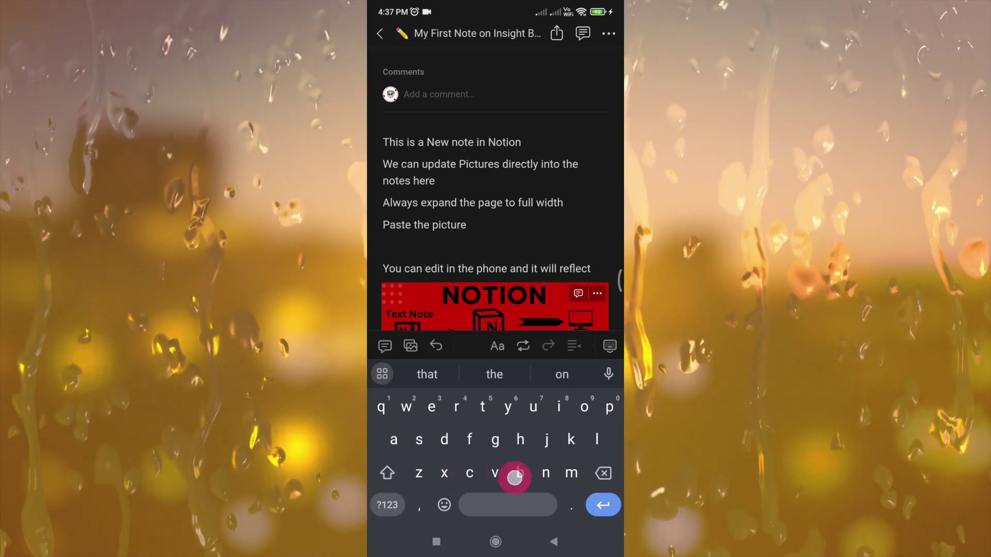
{"action": "type", "text": "ba"}
{"action": "left_click", "coordinate": [562, 375]}
{"action": "type", "text": "on"}
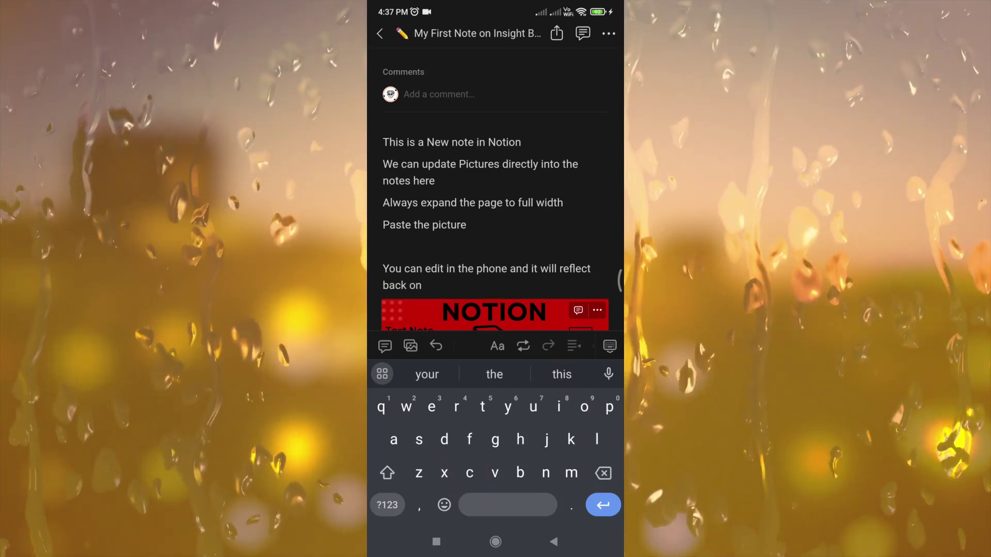
{"action": "type", "text": "other s"}
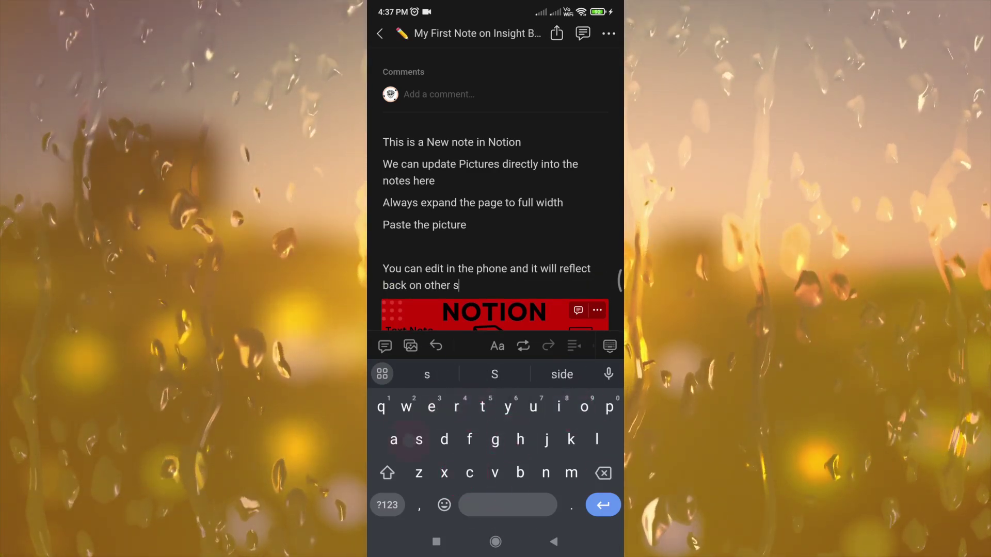
{"action": "key", "text": "BackSpace"}
{"action": "type", "text": "dev"}
{"action": "left_click", "coordinate": [494, 374]}
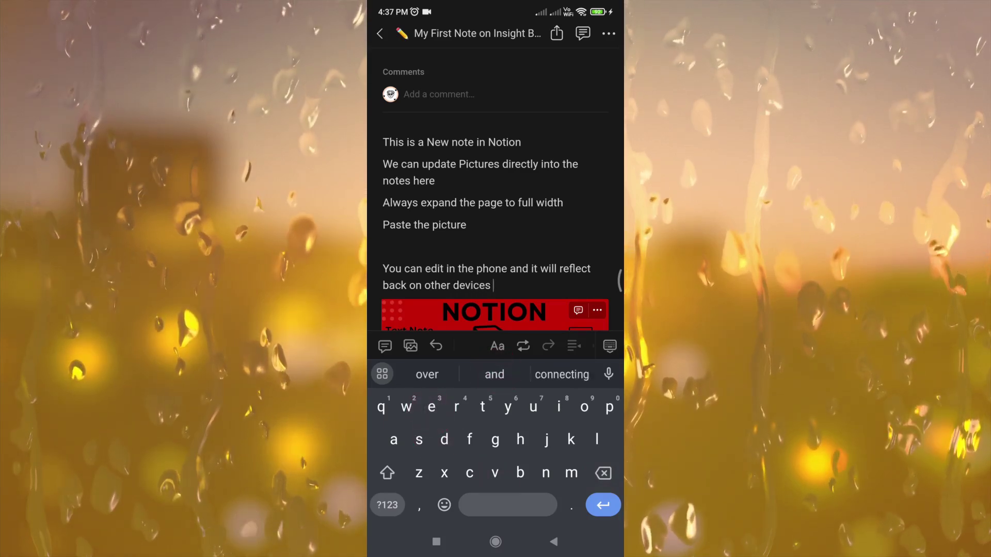